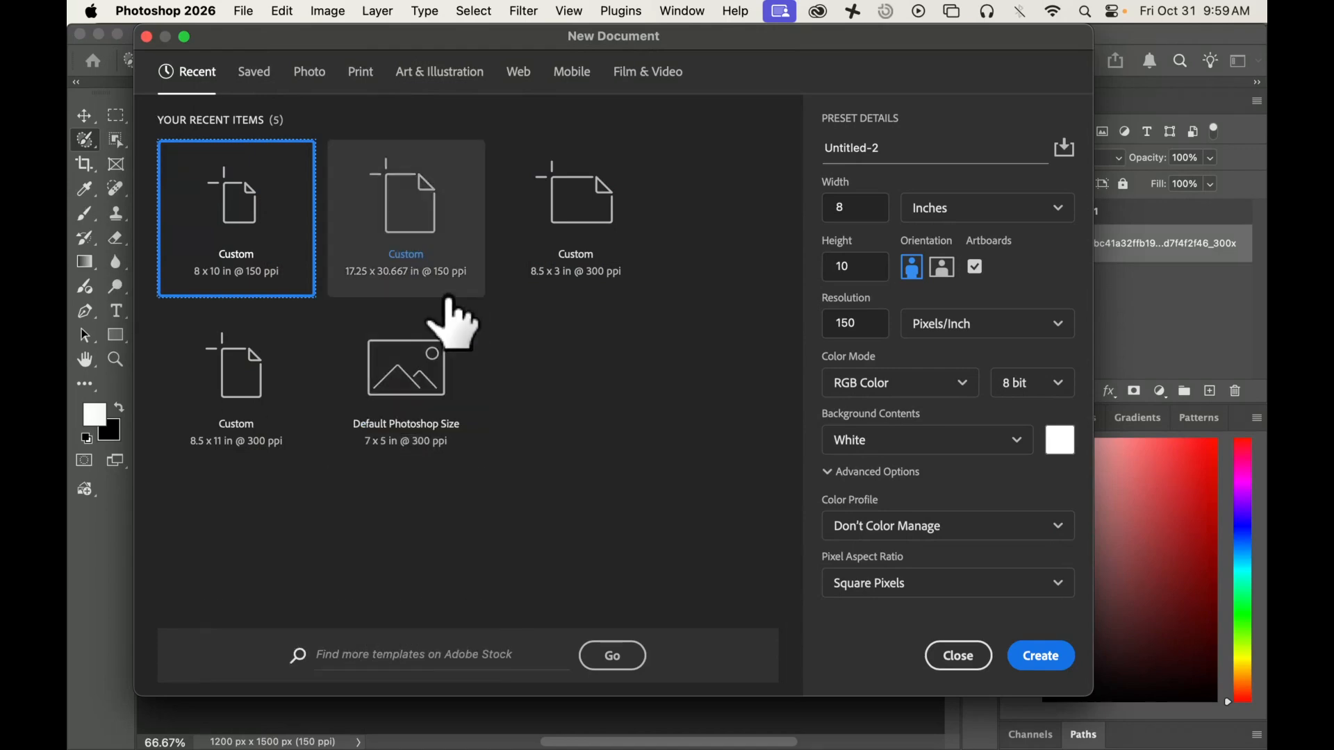
# Step: Create a new 8 x 10 inch portrait document at 150 pixels/inch with an artboard and white background
pyautogui.click(856, 216)
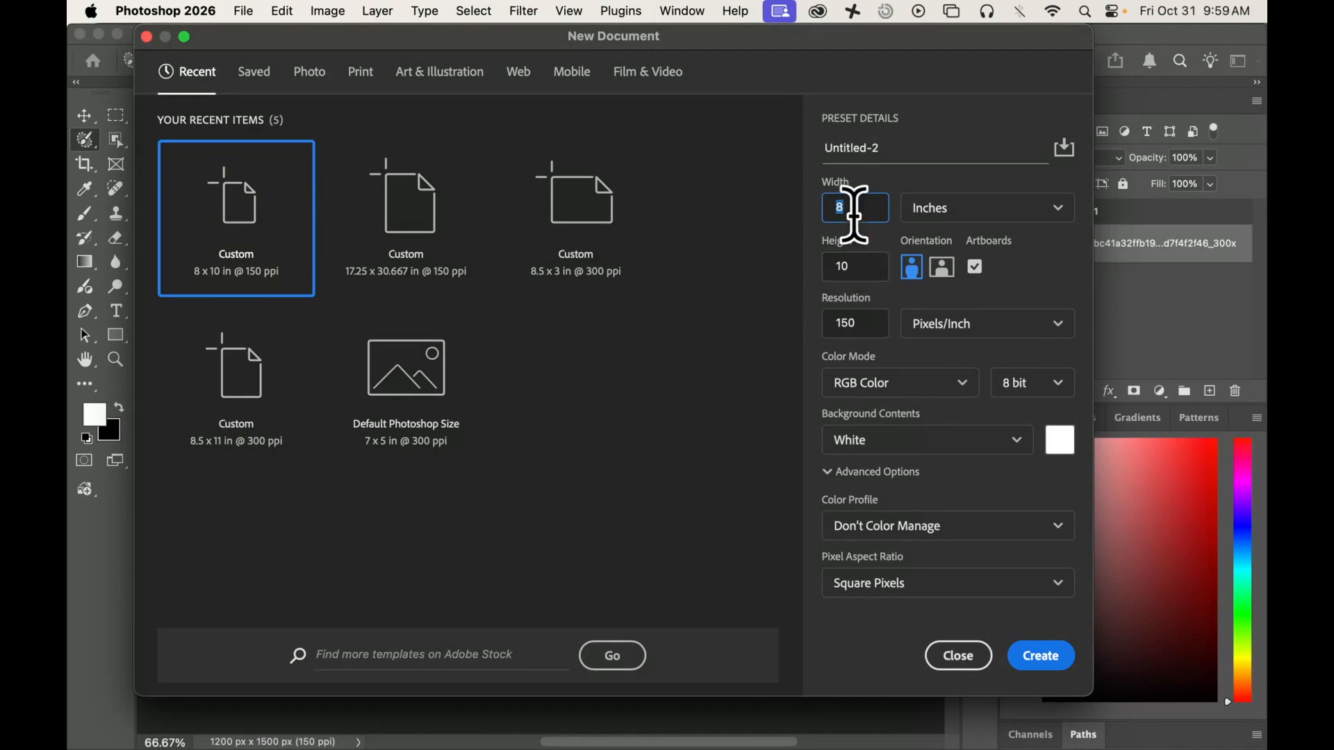
pyautogui.click(853, 208)
pyautogui.click(854, 274)
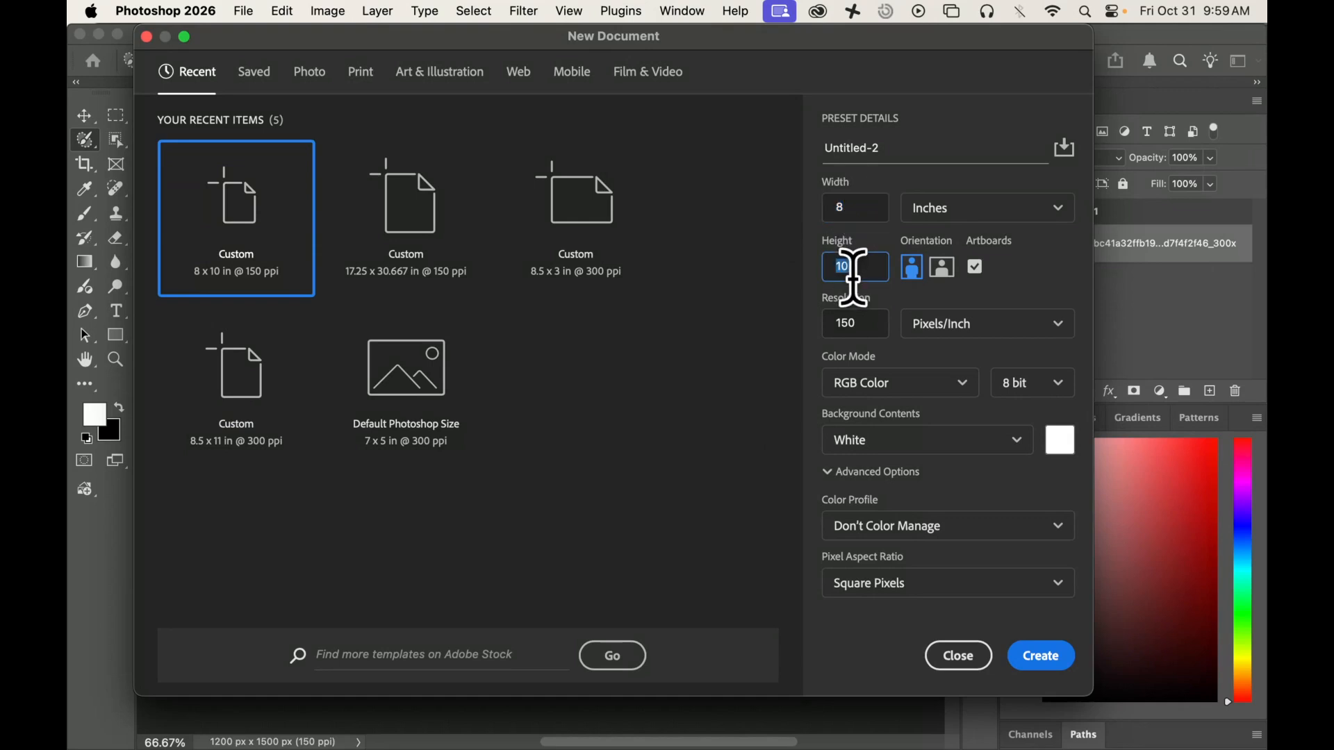
pyautogui.click(881, 149)
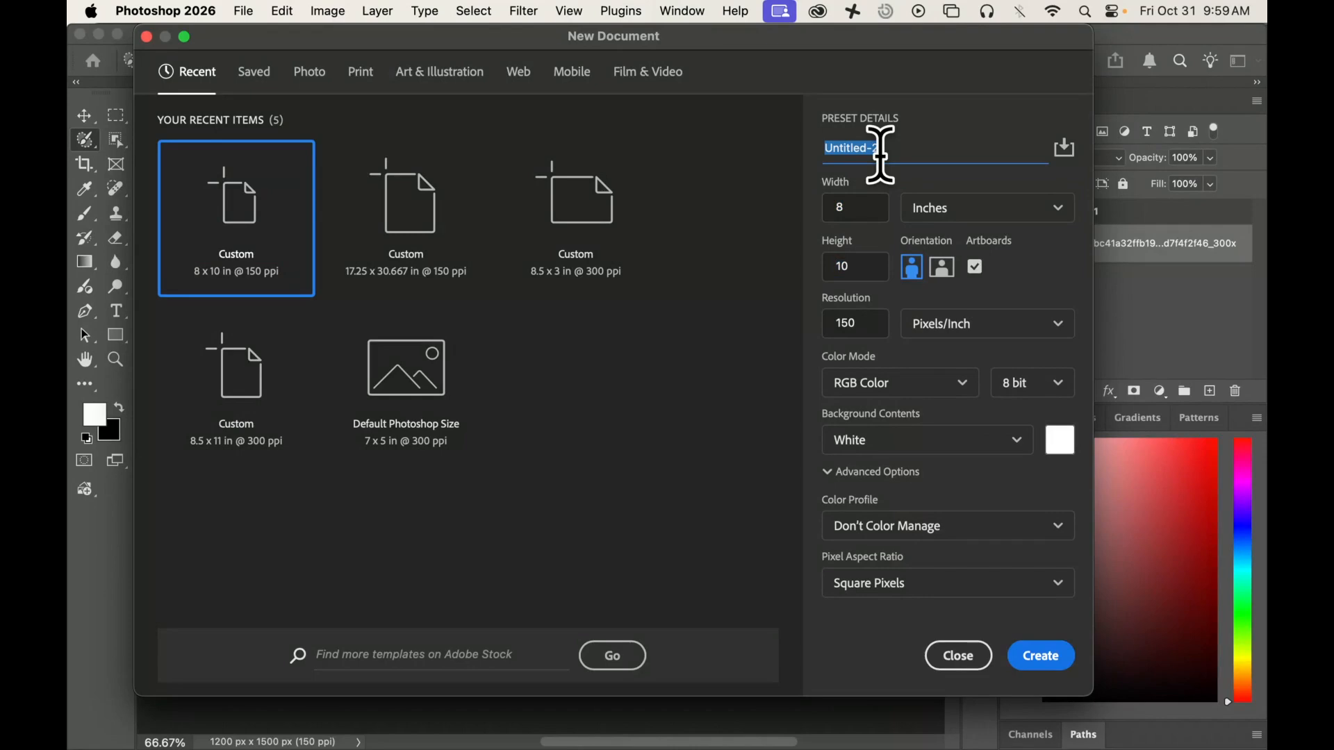
pyautogui.click(858, 323)
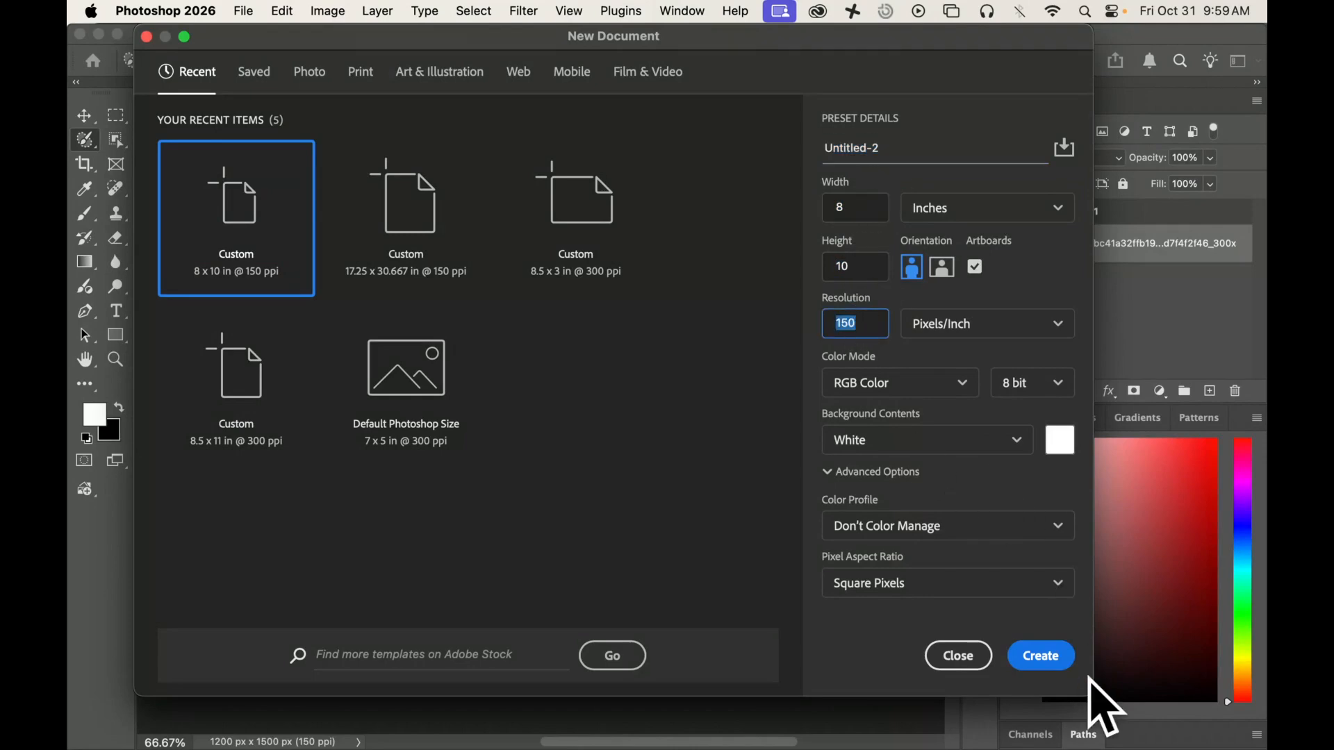
pyautogui.click(1042, 659)
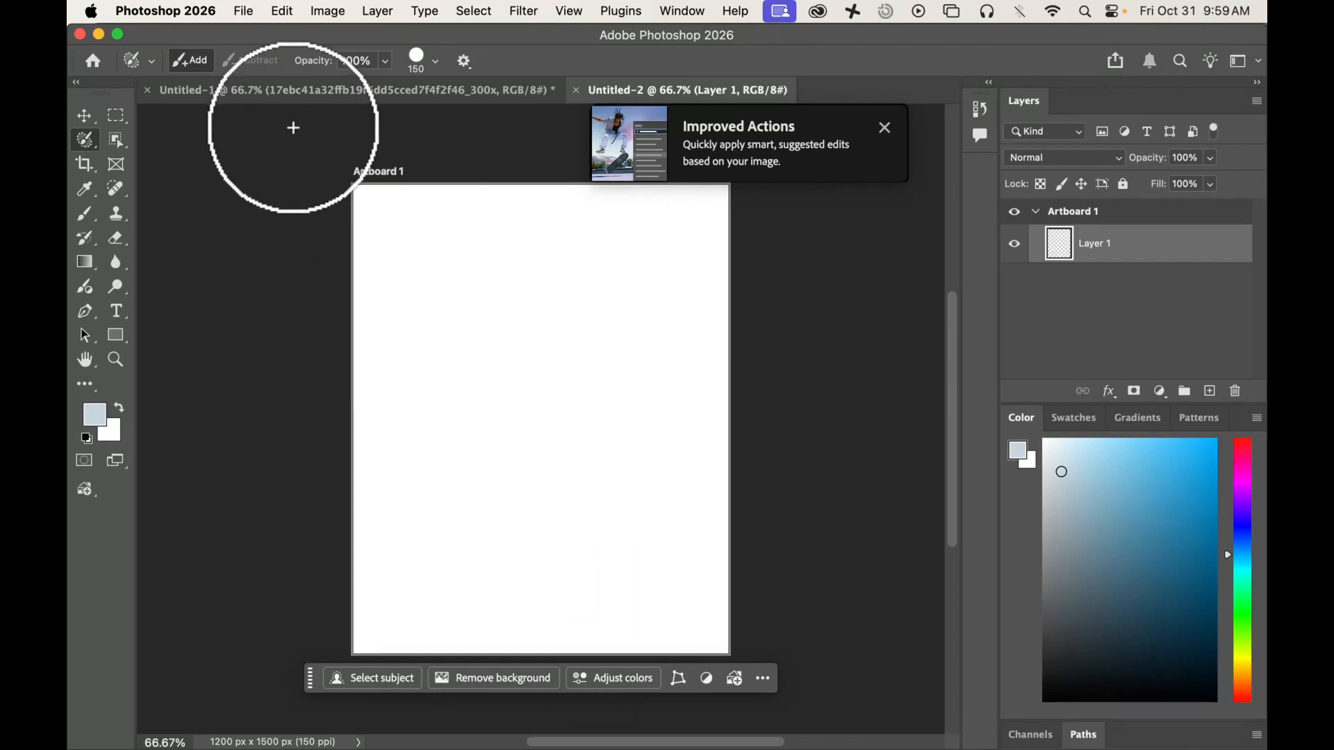
# Step: Switch back to the pumpkin photo document, check that the Contextual Task Bar is enabled, and move it above the image
pyautogui.click(297, 97)
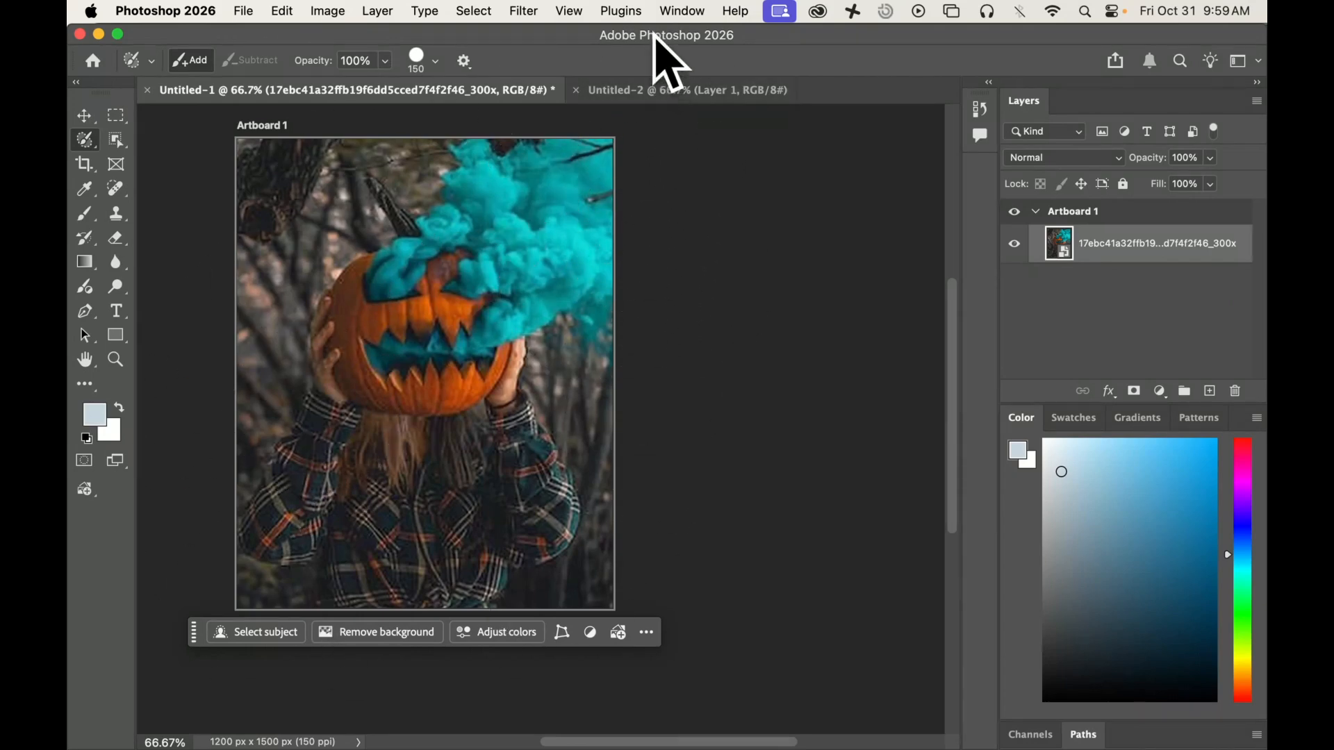
pyautogui.click(675, 12)
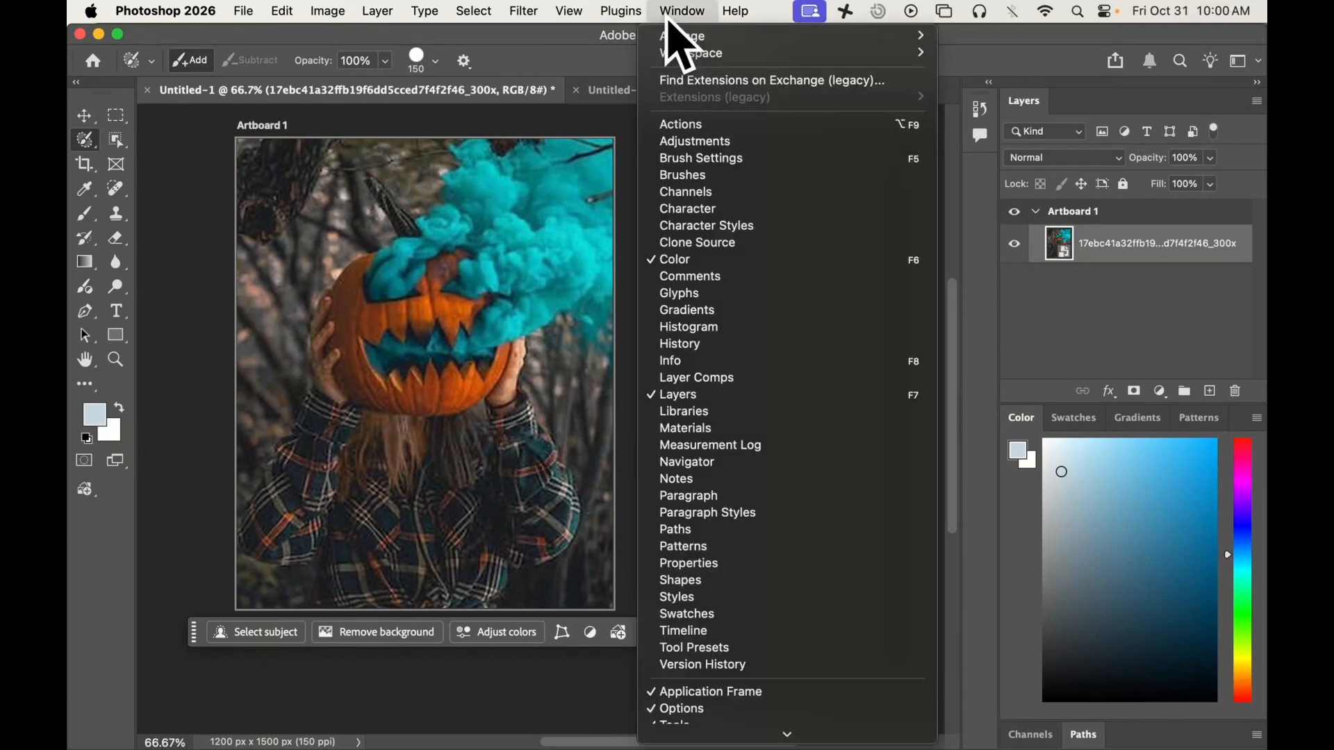
pyautogui.scroll(-2, 716, 514)
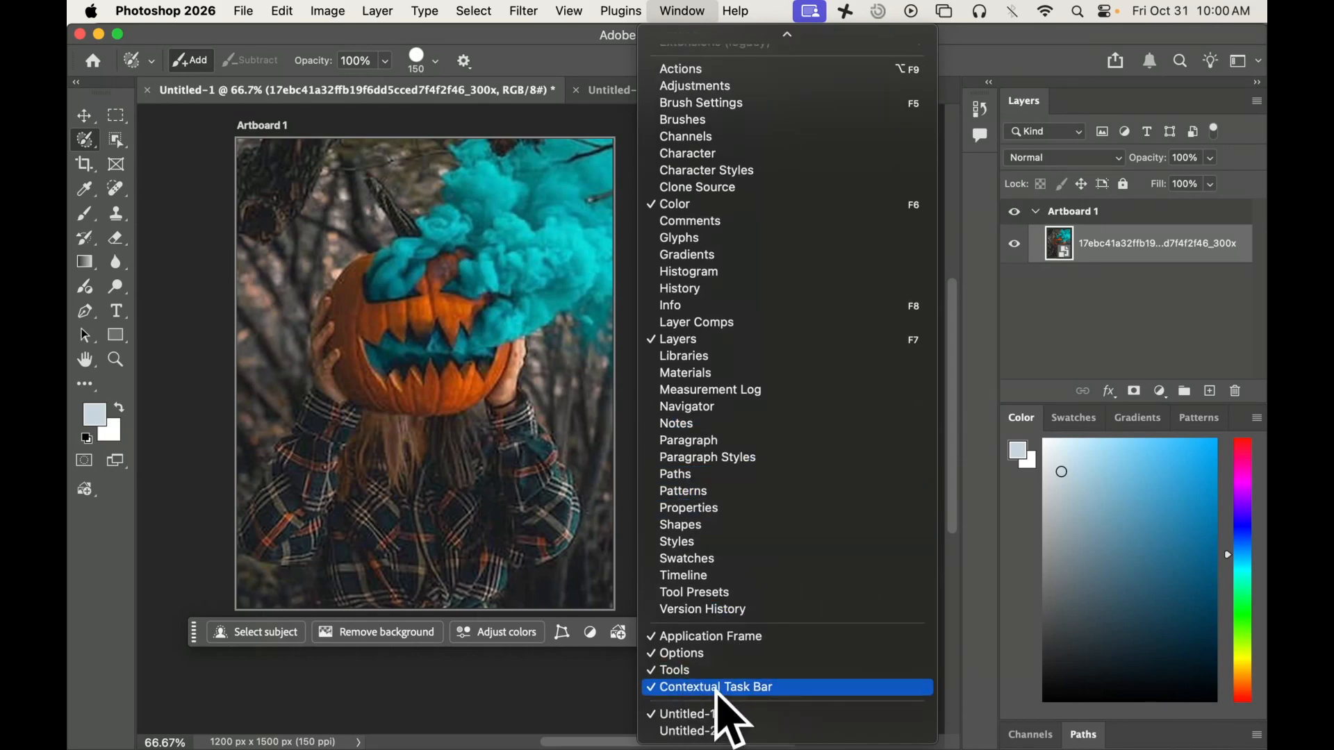
pyautogui.click(198, 650)
pyautogui.moveTo(194, 650); pyautogui.dragTo(217, 156)
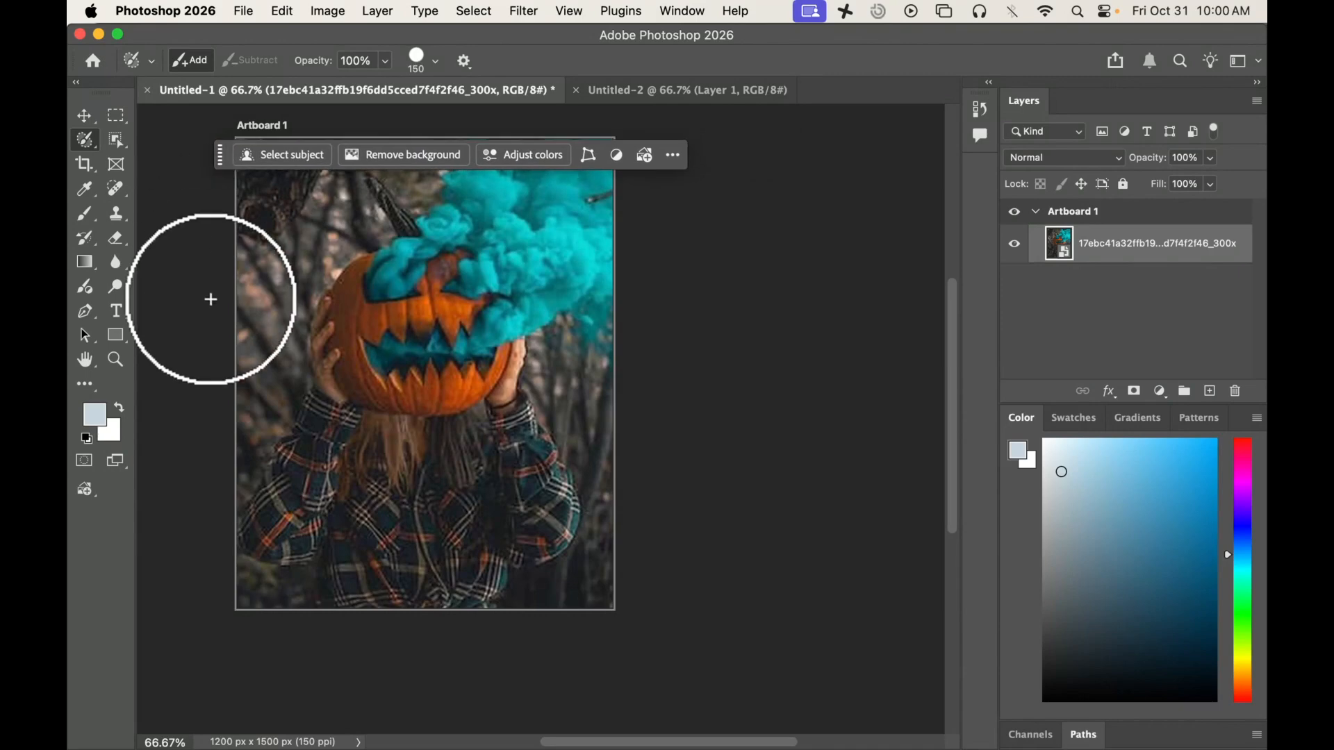
pyautogui.scroll(2, 209, 299)
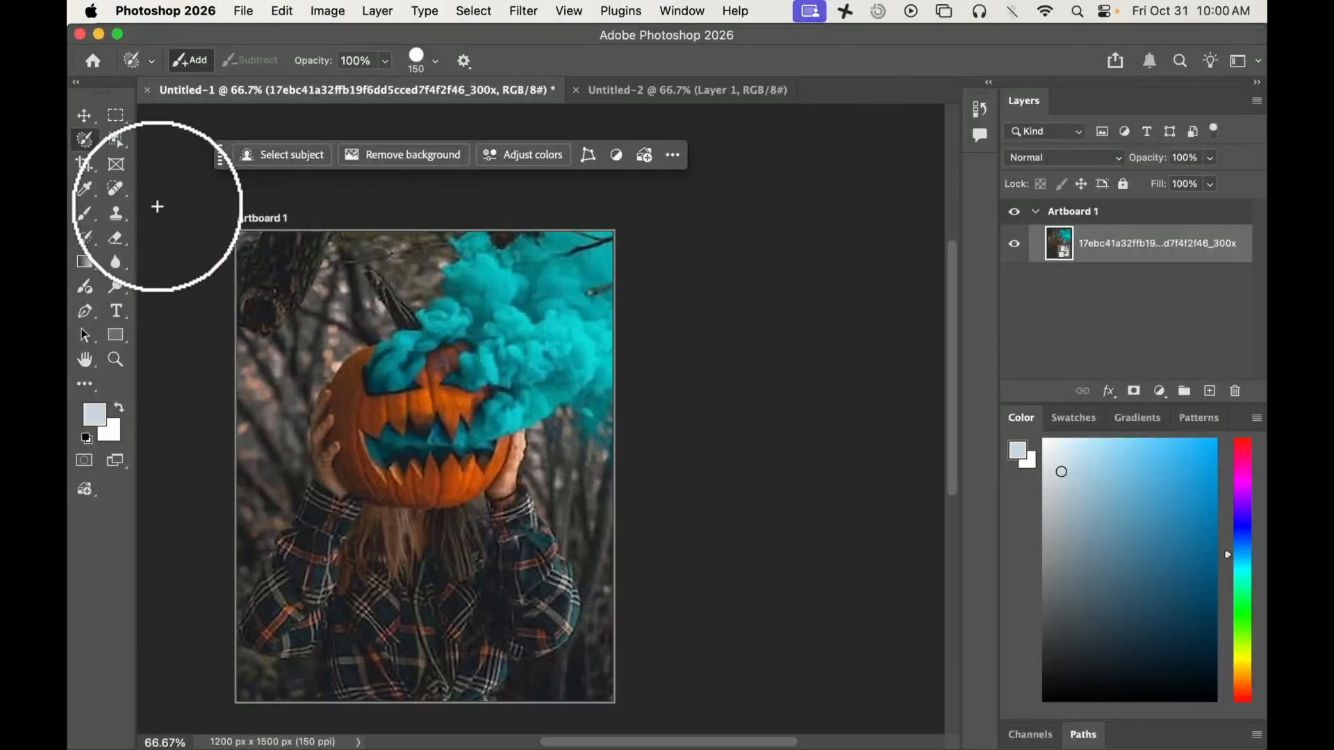
# Step: Paint over the photo's upper-left area with the Selection Brush and run Generative Fill with the prompt "Bat hanging upside down"
pyautogui.click(84, 140)
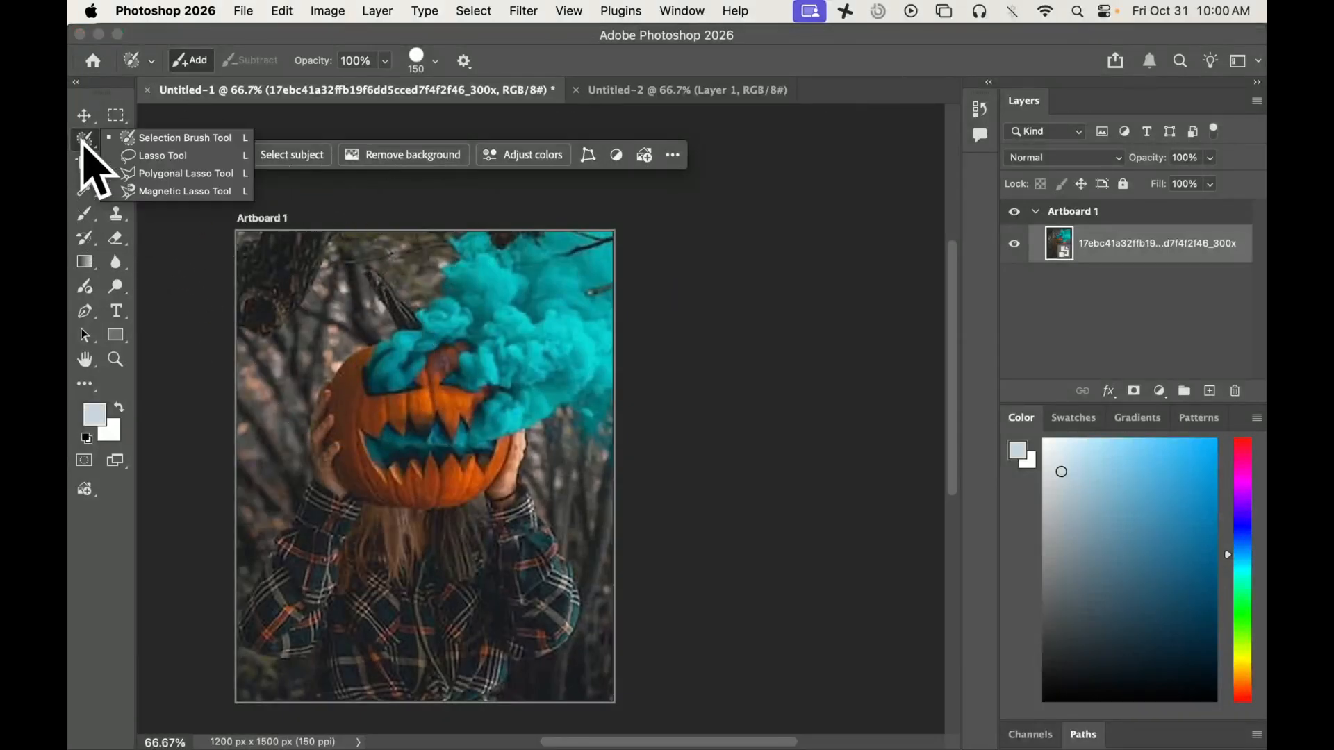
pyautogui.click(142, 139)
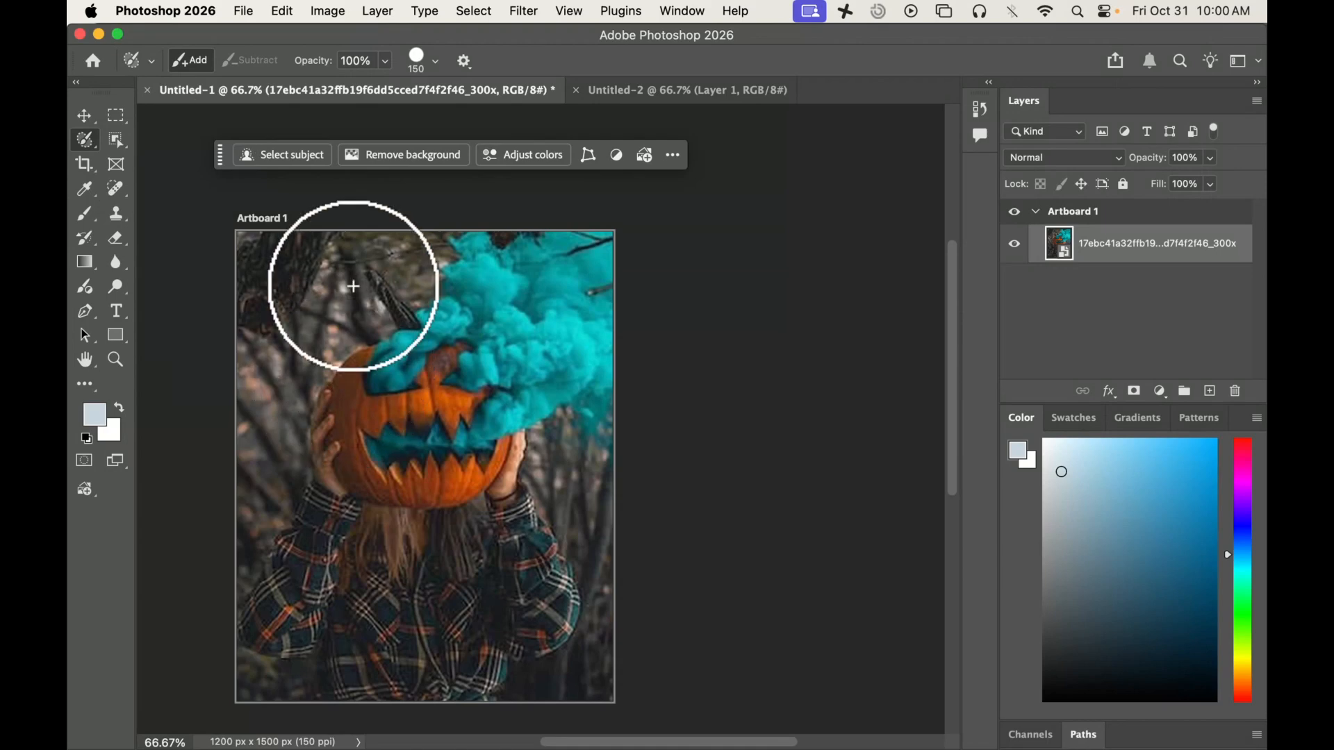
pyautogui.moveTo(317, 236)
pyautogui.mouseDown()
pyautogui.moveTo(278, 341)
pyautogui.moveTo(285, 355)
pyautogui.moveTo(335, 281)
pyautogui.moveTo(348, 231)
pyautogui.moveTo(345, 318)
pyautogui.moveTo(298, 352)
pyautogui.moveTo(269, 225)
pyautogui.moveTo(269, 352)
pyautogui.mouseUp()
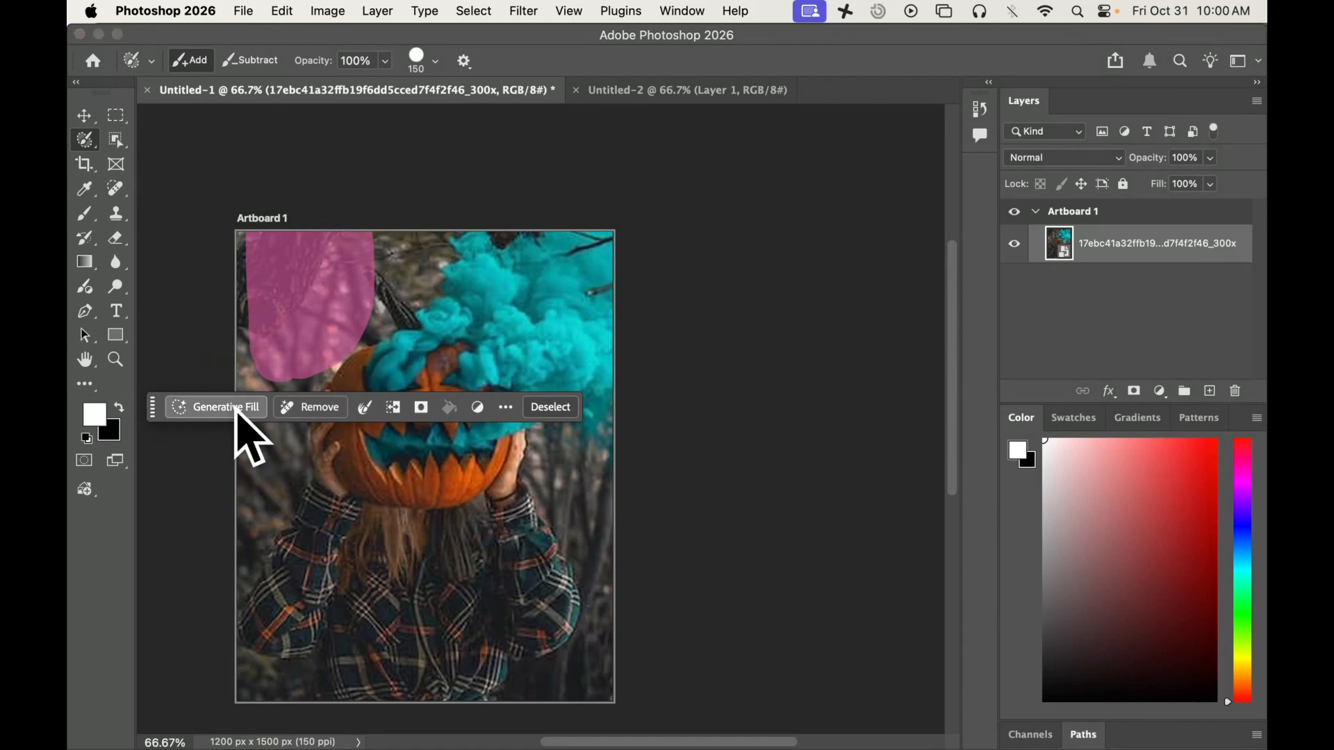
pyautogui.click(223, 407)
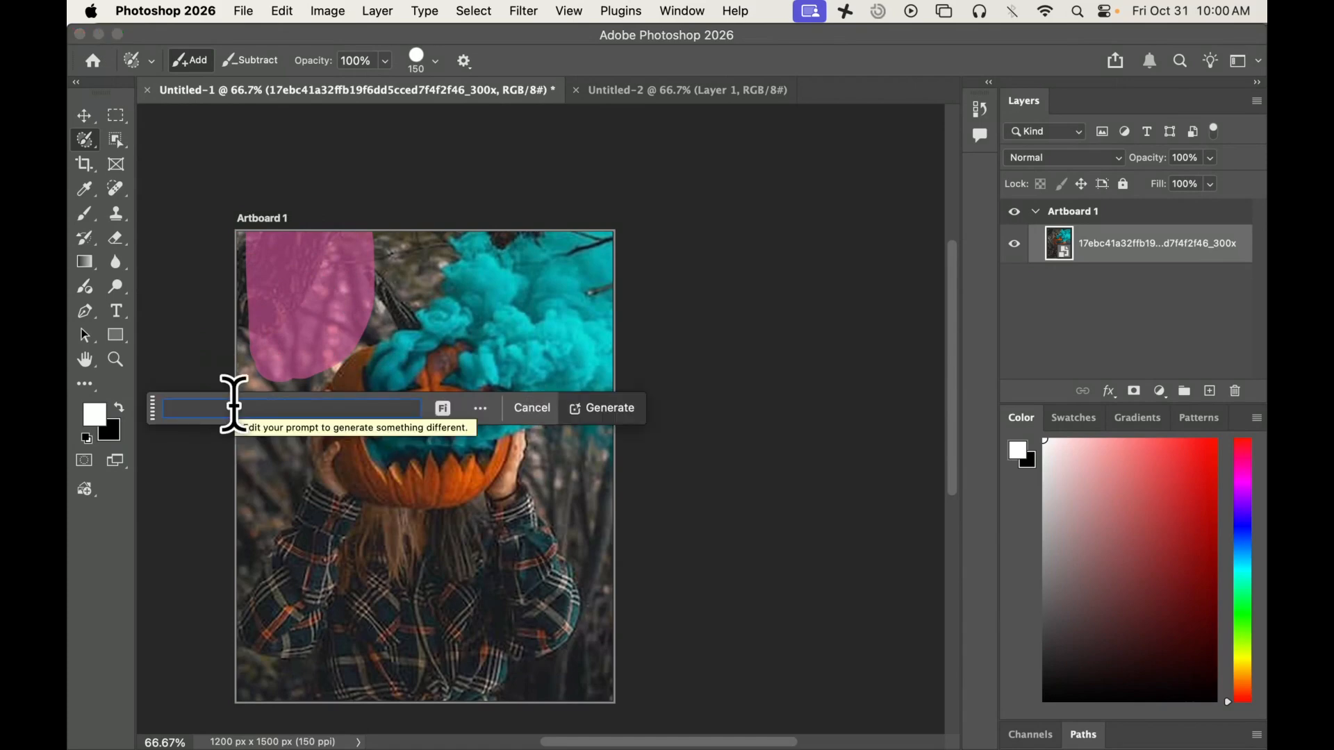
pyautogui.write('Bat hanging up...')
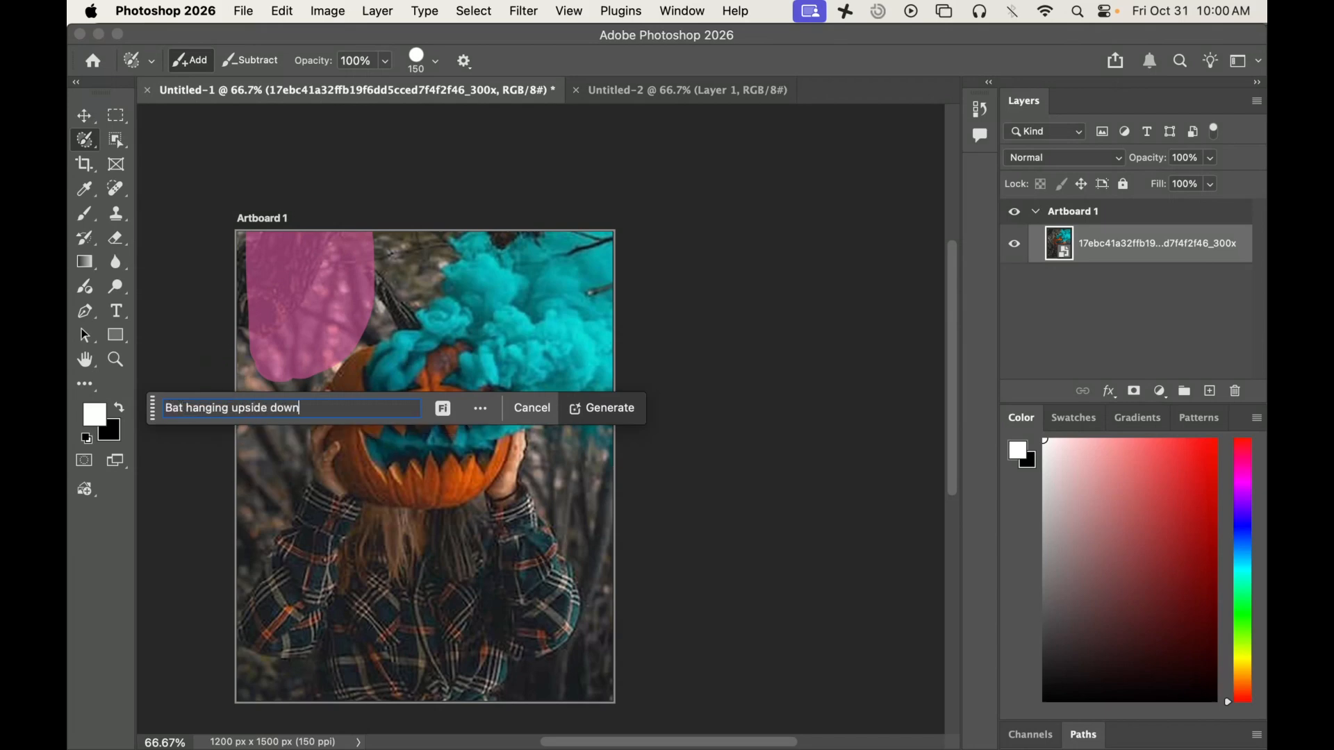
pyautogui.press('Return')
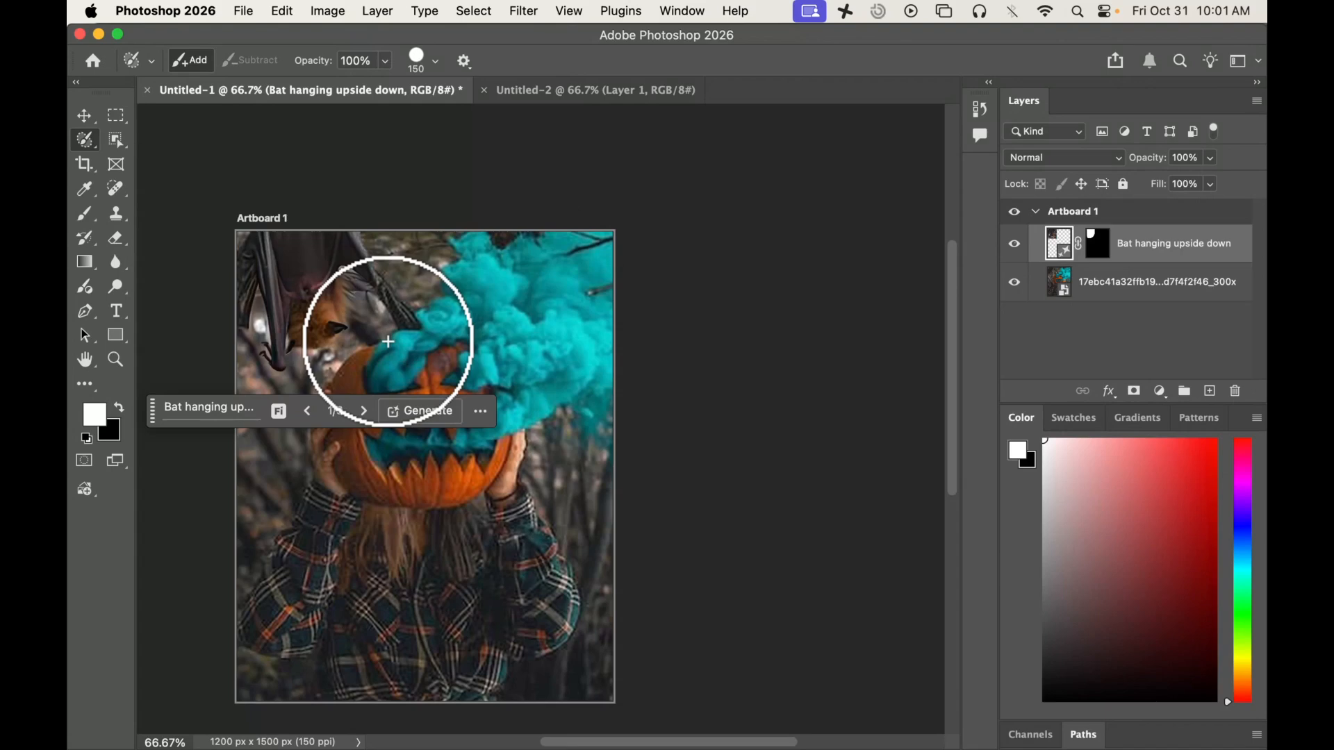
# Step: Compare the generated bat variations up close and choose the third one
pyautogui.press('super+equal')
pyautogui.press('super+equal')
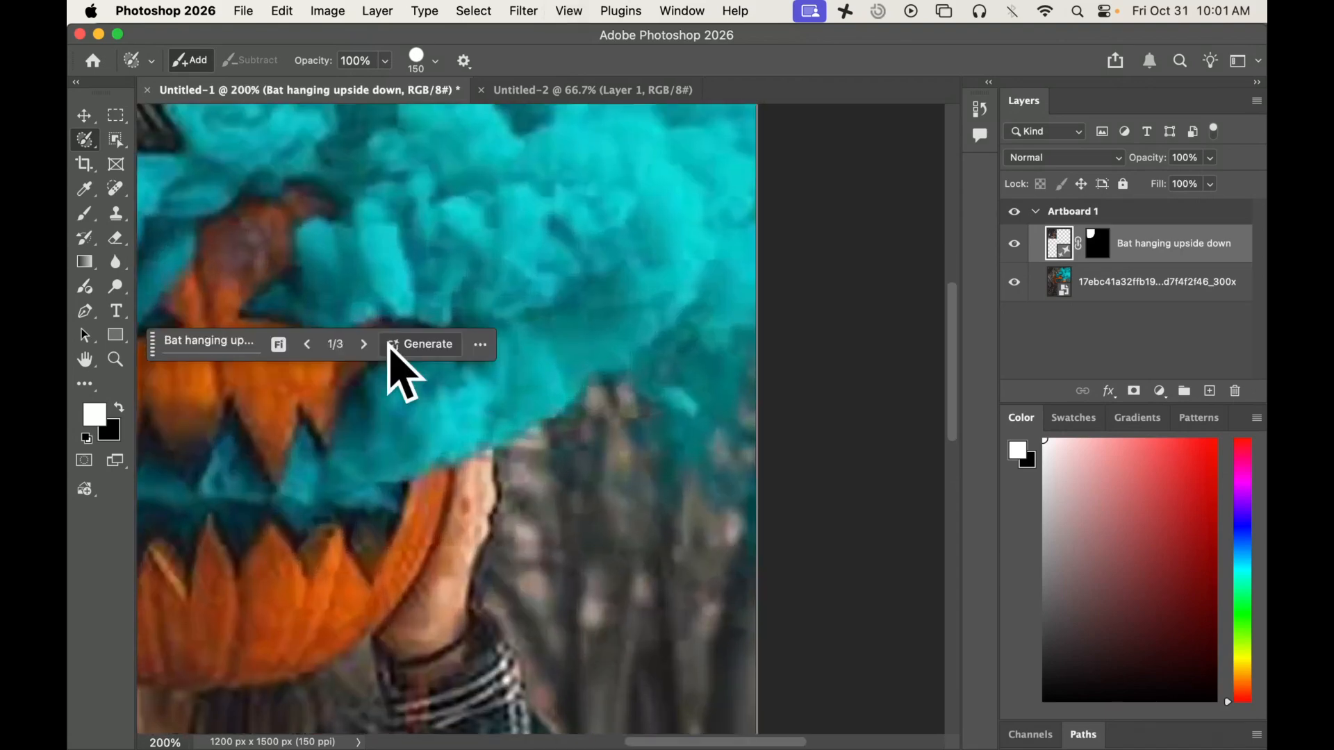
pyautogui.press('space')
pyautogui.moveTo(298, 208); pyautogui.dragTo(621, 334)
pyautogui.moveTo(311, 252)
pyautogui.mouseDown()
pyautogui.moveTo(494, 361)
pyautogui.moveTo(560, 476)
pyautogui.moveTo(551, 453)
pyautogui.mouseUp()
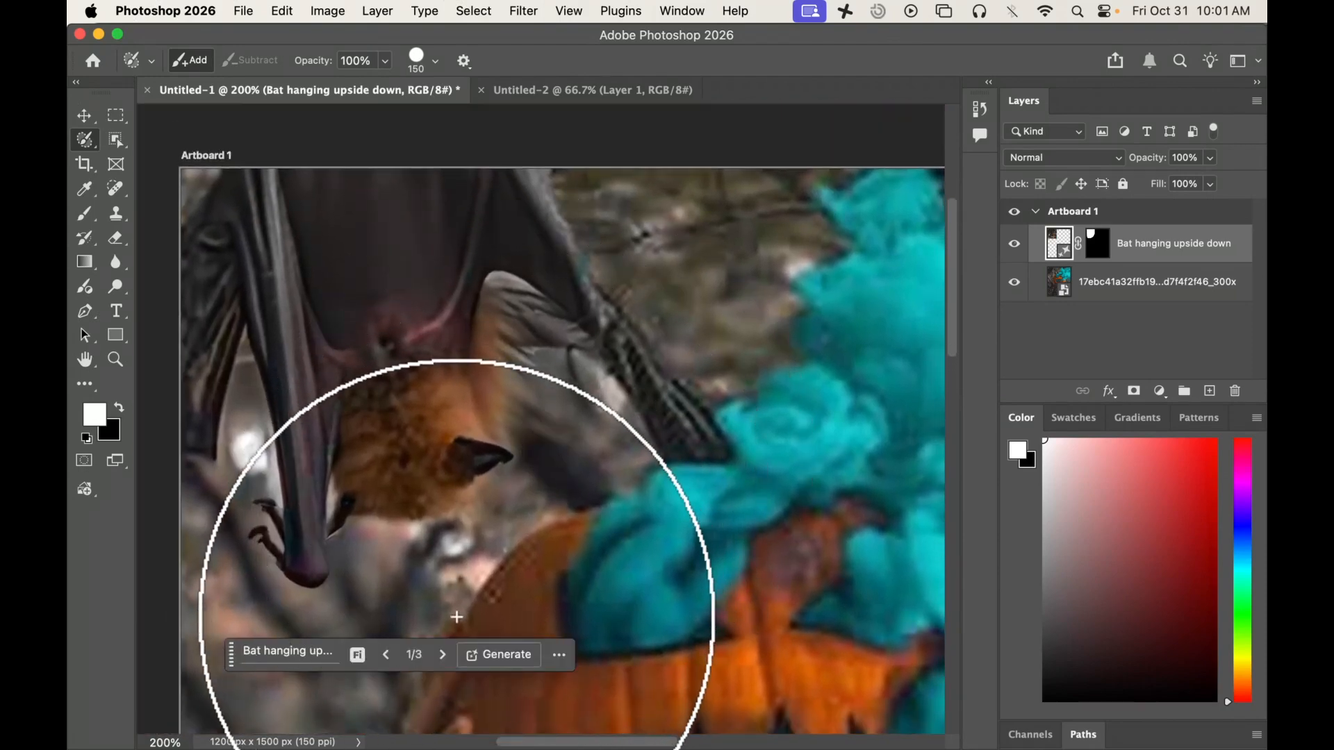
pyautogui.click(443, 657)
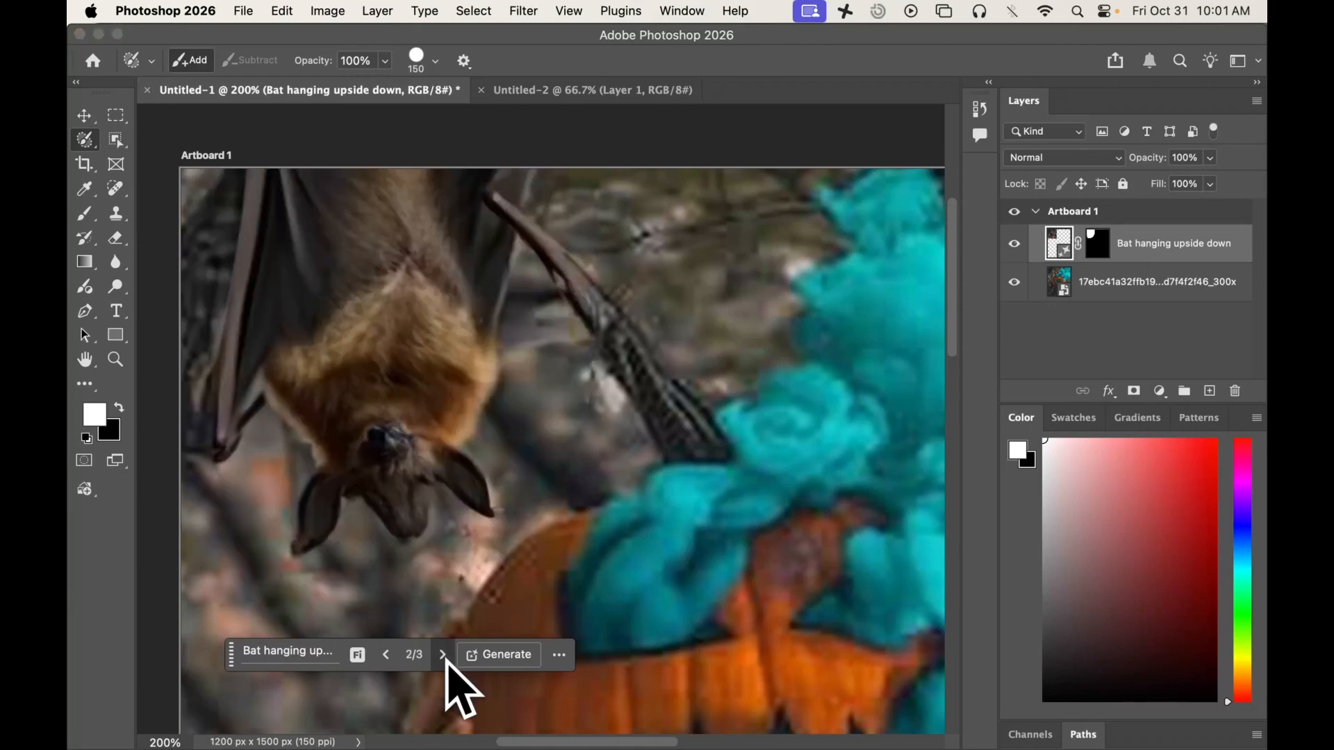
pyautogui.click(443, 655)
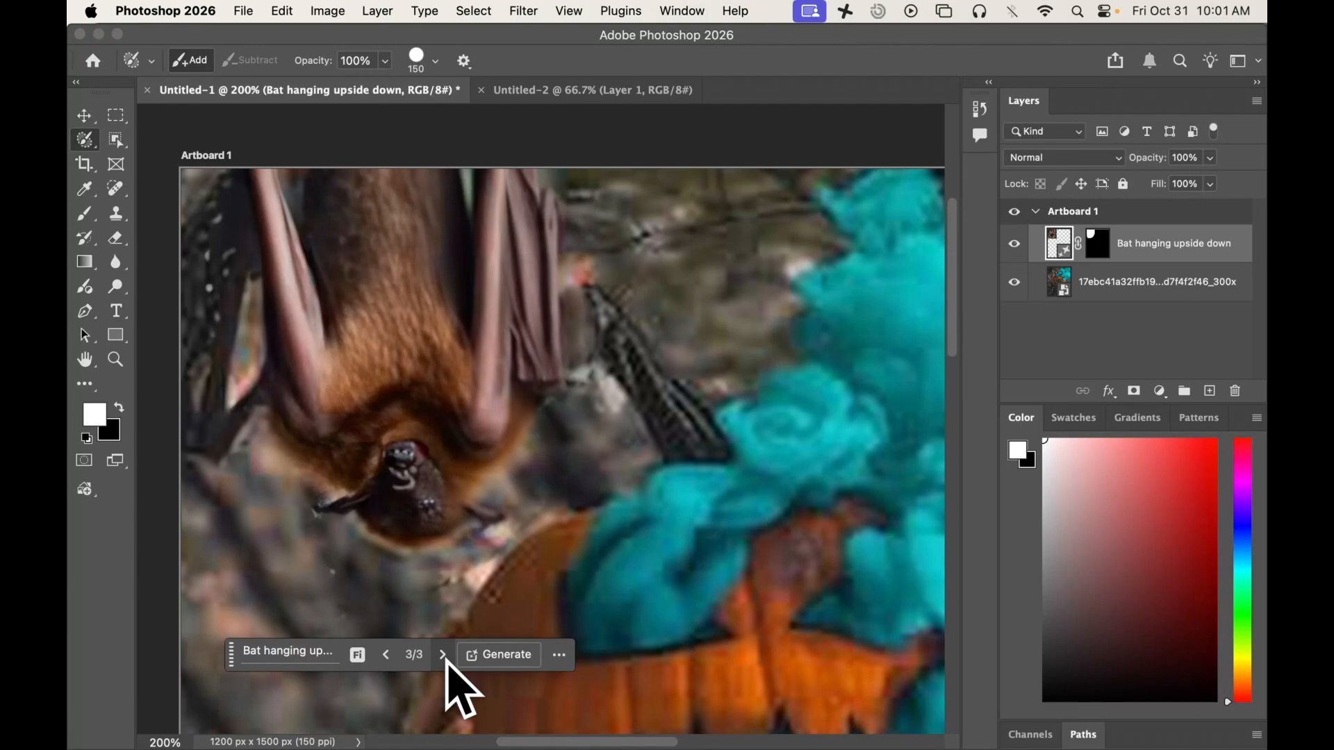
pyautogui.press('super+minus')
pyautogui.press('super+minus')
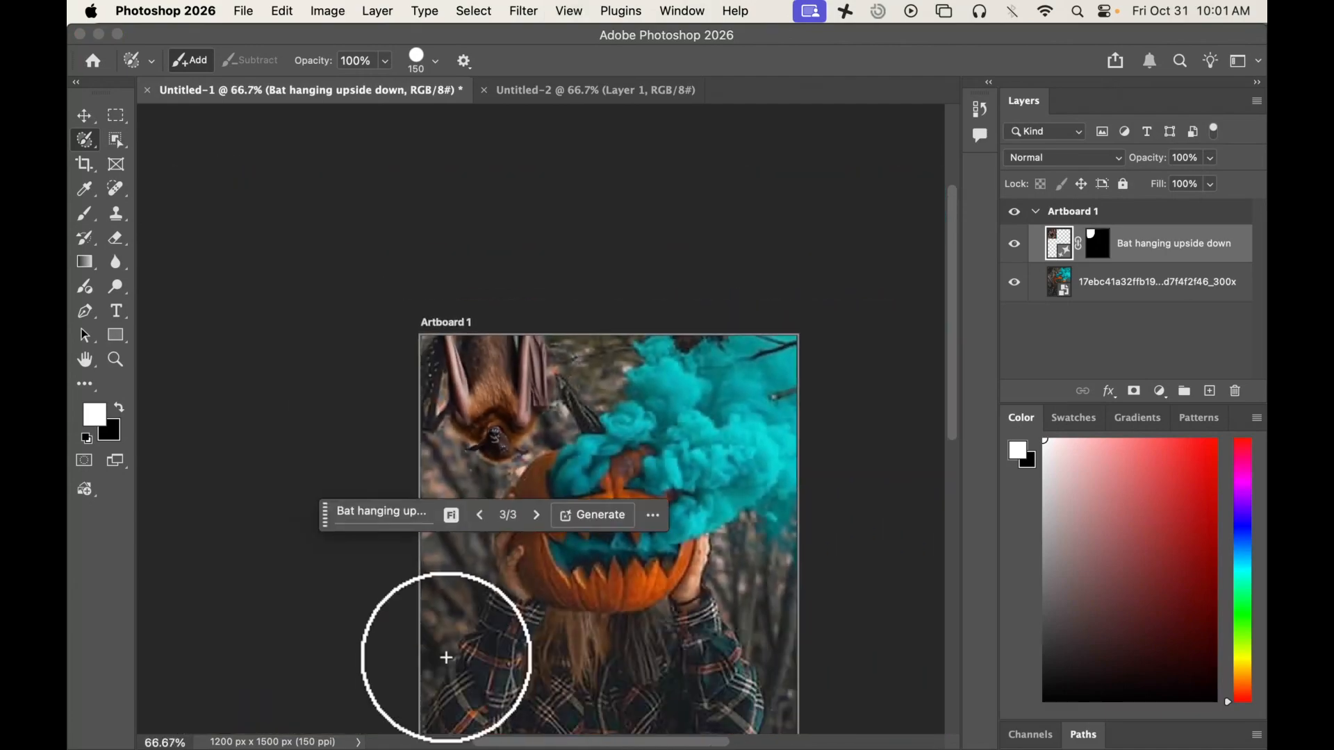
pyautogui.moveTo(486, 619); pyautogui.dragTo(416, 470)
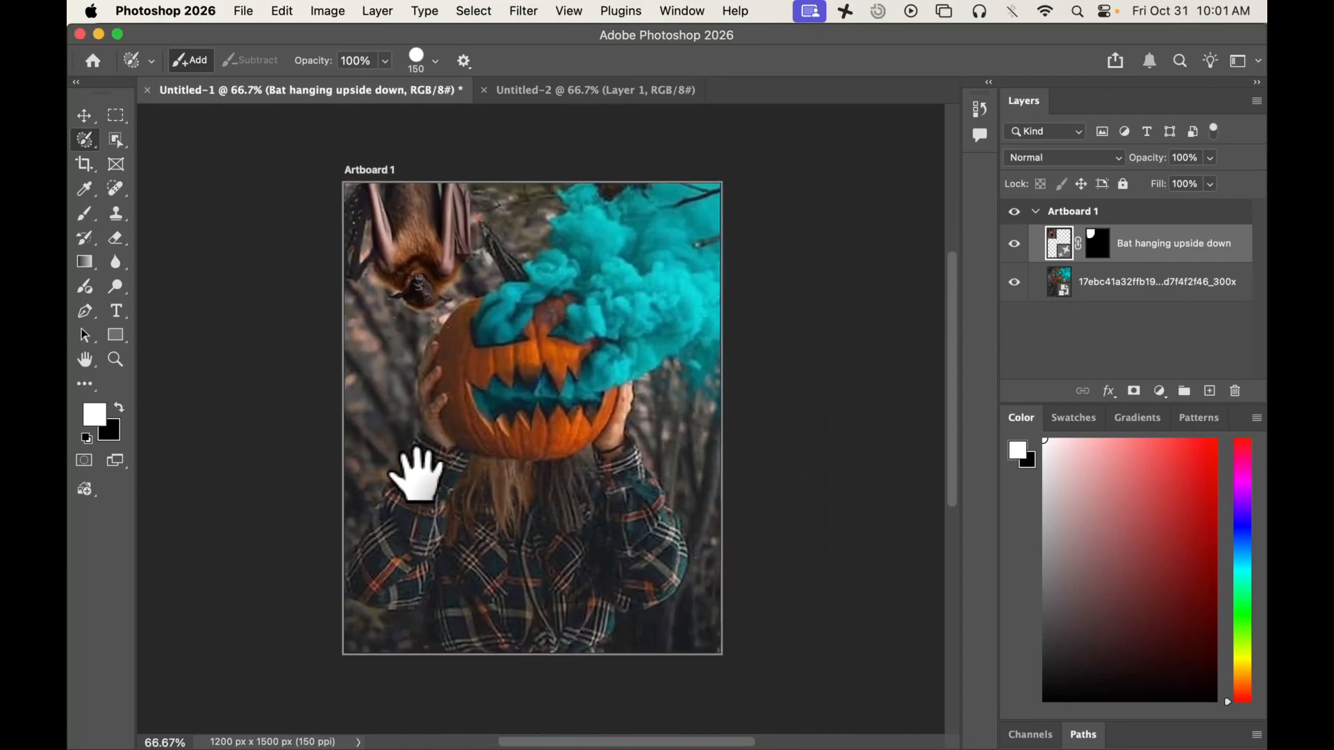
pyautogui.moveTo(444, 560)
pyautogui.mouseDown()
pyautogui.moveTo(486, 506)
pyautogui.moveTo(438, 515)
pyautogui.mouseUp()
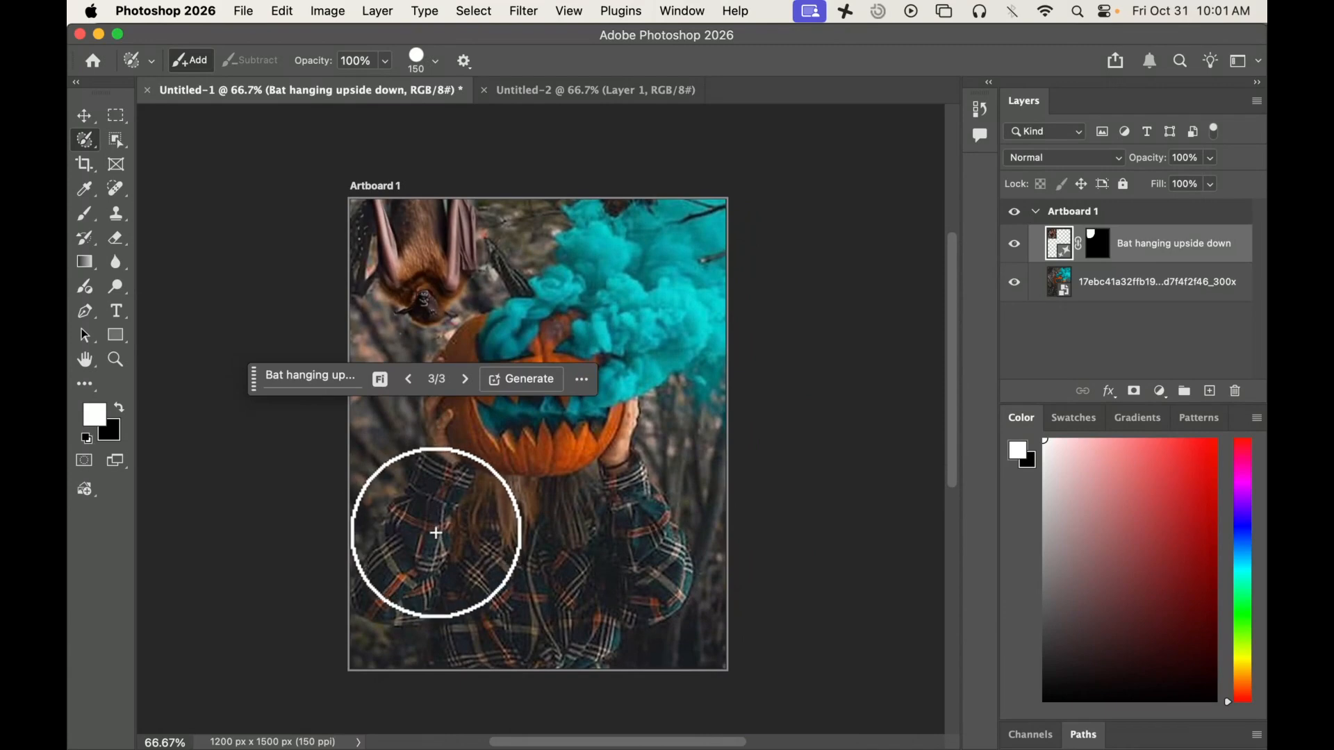
# Step: Paint and discard a trial selection over the shirt, and brush a narrow vertical strip from the pumpkin's mouth down the shirt
pyautogui.moveTo(415, 536)
pyautogui.mouseDown()
pyautogui.moveTo(573, 463)
pyautogui.moveTo(512, 521)
pyautogui.moveTo(613, 522)
pyautogui.moveTo(610, 598)
pyautogui.moveTo(631, 575)
pyautogui.mouseUp()
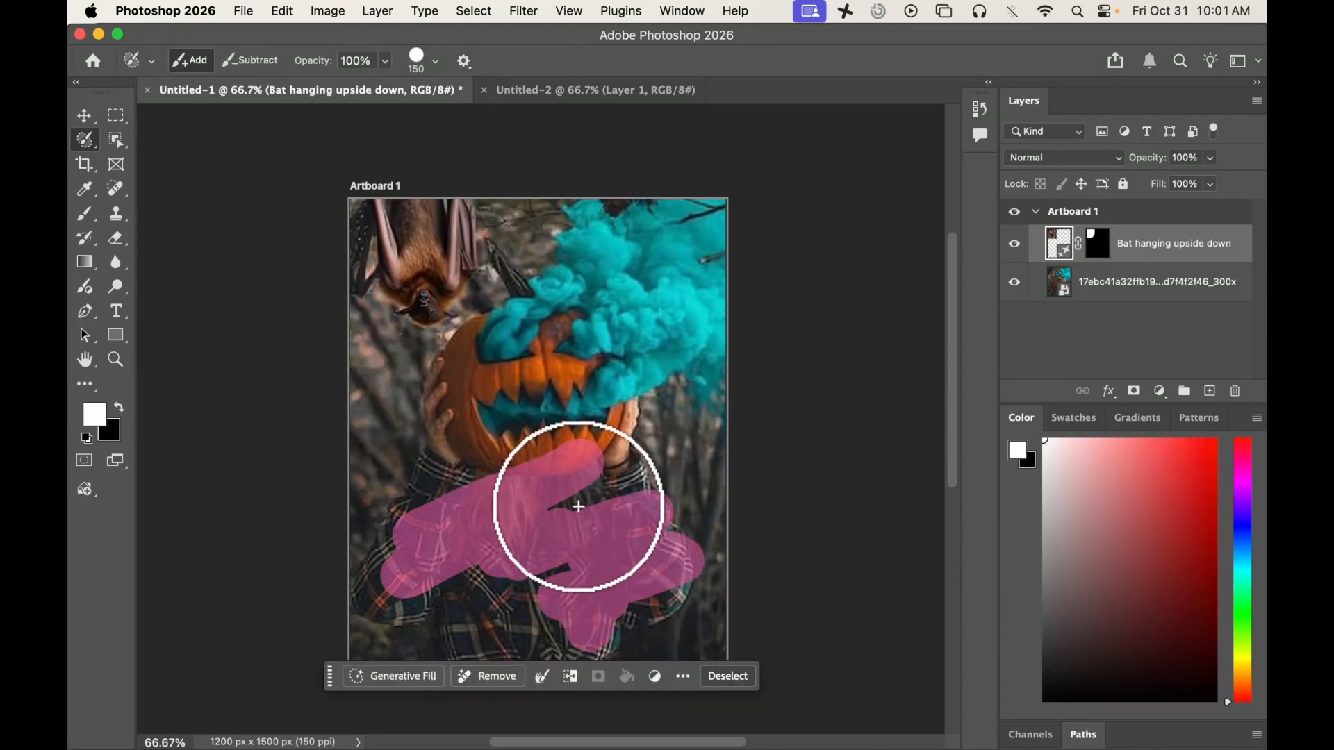
pyautogui.press('super+d')
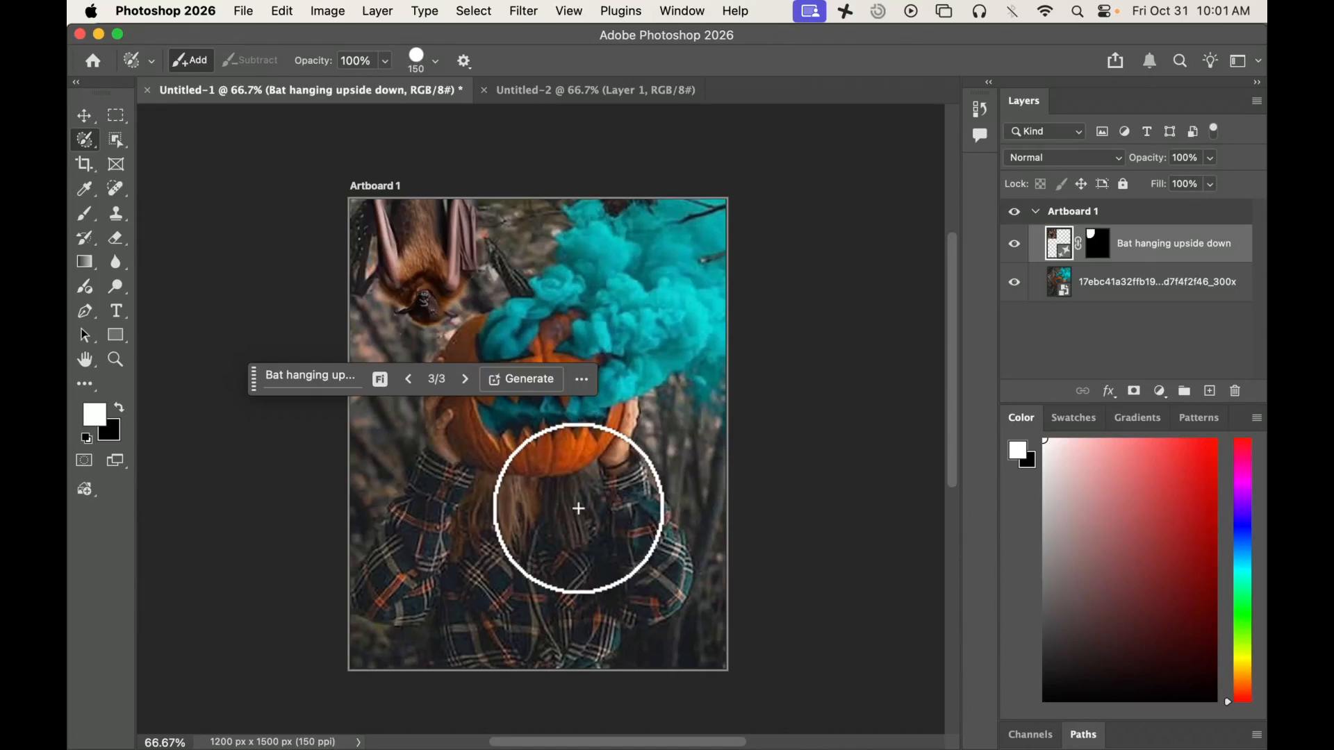
pyautogui.moveTo(581, 422)
pyautogui.mouseDown()
pyautogui.moveTo(598, 426)
pyautogui.moveTo(603, 462)
pyautogui.moveTo(597, 589)
pyautogui.moveTo(595, 506)
pyautogui.mouseUp()
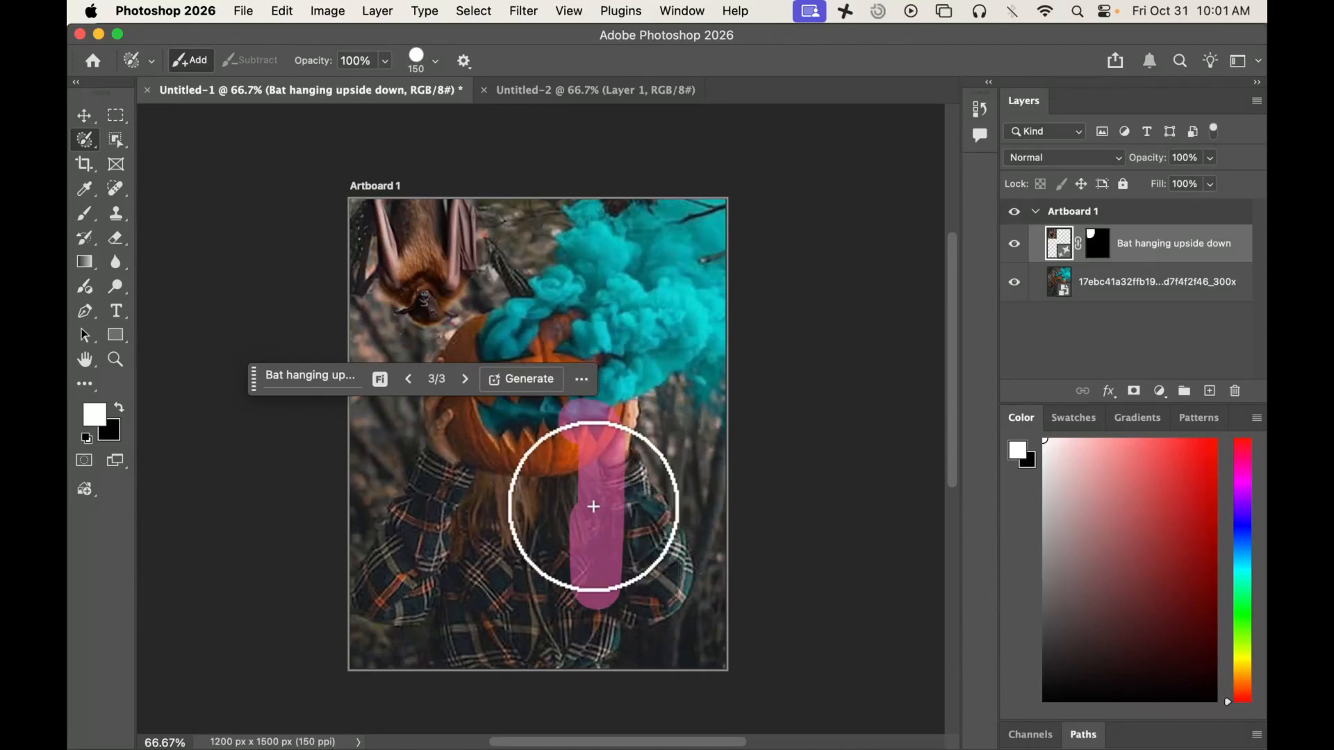
# Step: Try larger and smaller Selection Brush sizes, ending at a size of 200
pyautogui.press(']')
pyautogui.press(']')
pyautogui.press(']')
pyautogui.press(']')
pyautogui.press(']')
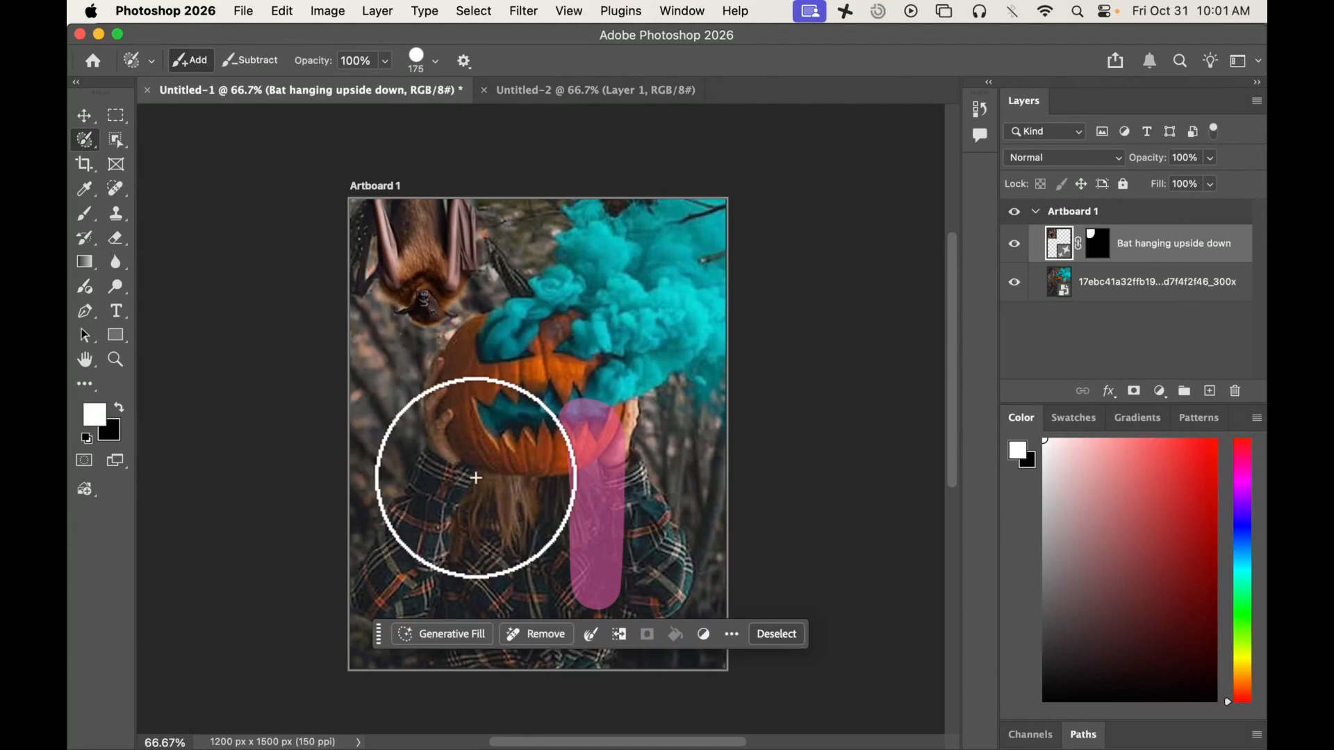
pyautogui.press('[')
pyautogui.press('[')
pyautogui.press('[')
pyautogui.press('[')
pyautogui.press('[')
pyautogui.press('[')
pyautogui.press('[')
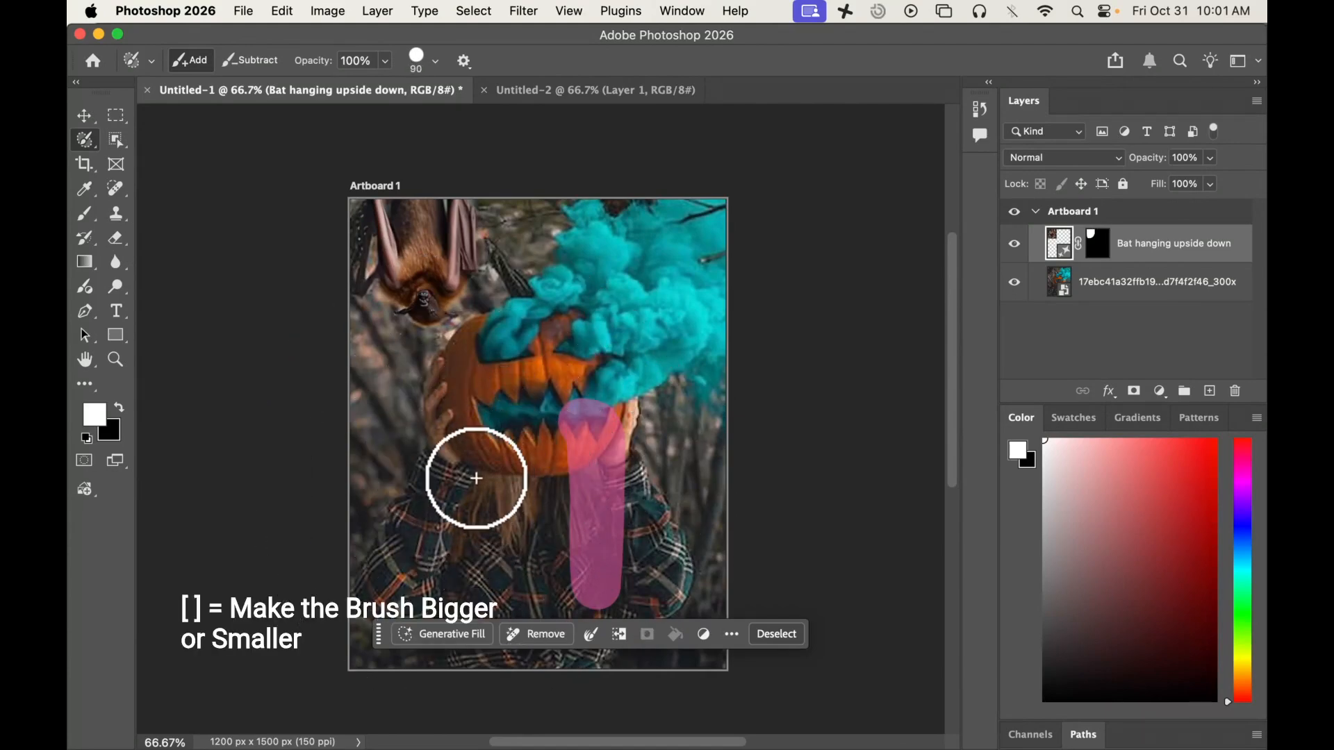
pyautogui.press(']')
pyautogui.press(']')
pyautogui.press(']')
pyautogui.press(']')
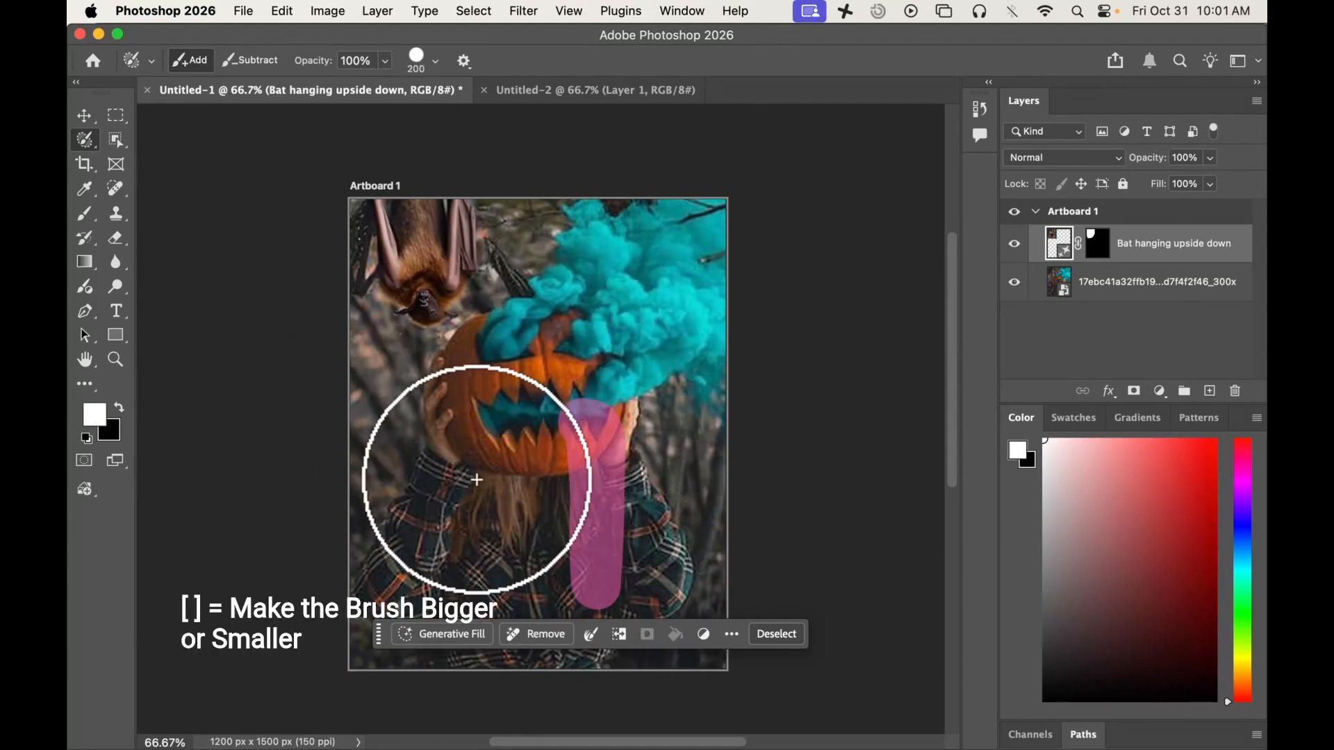
# Step: Run Generative Fill on the vertical strip selection with the prompt "Spider hanging oin a web"
pyautogui.click(455, 643)
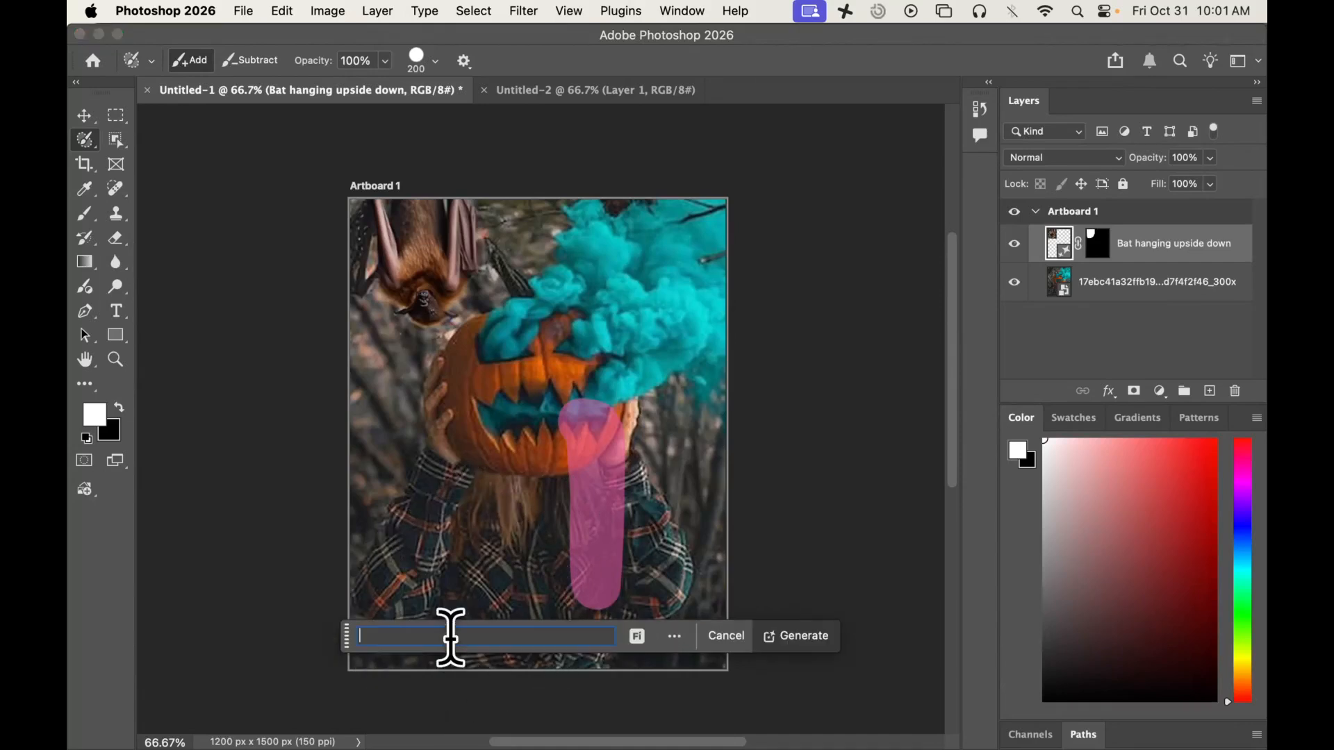
pyautogui.write('Spider')
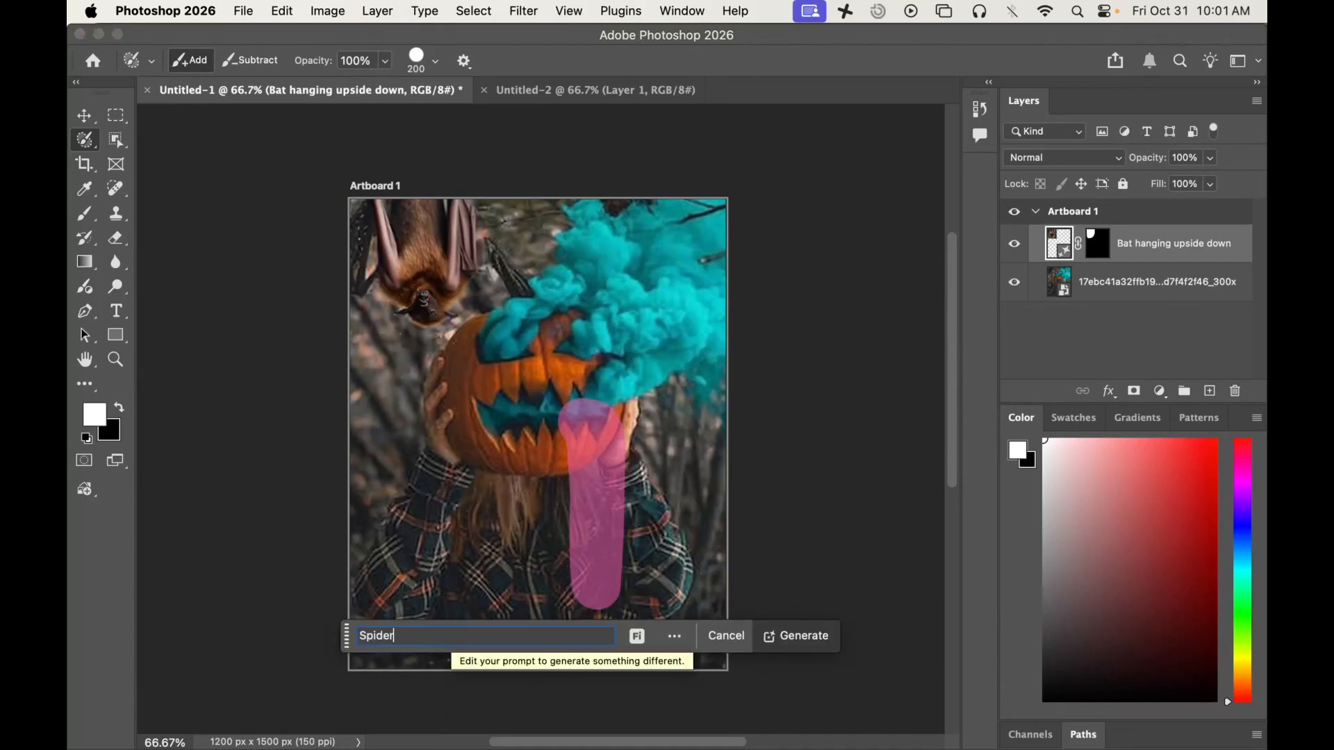
pyautogui.write(' hanging oin a web')
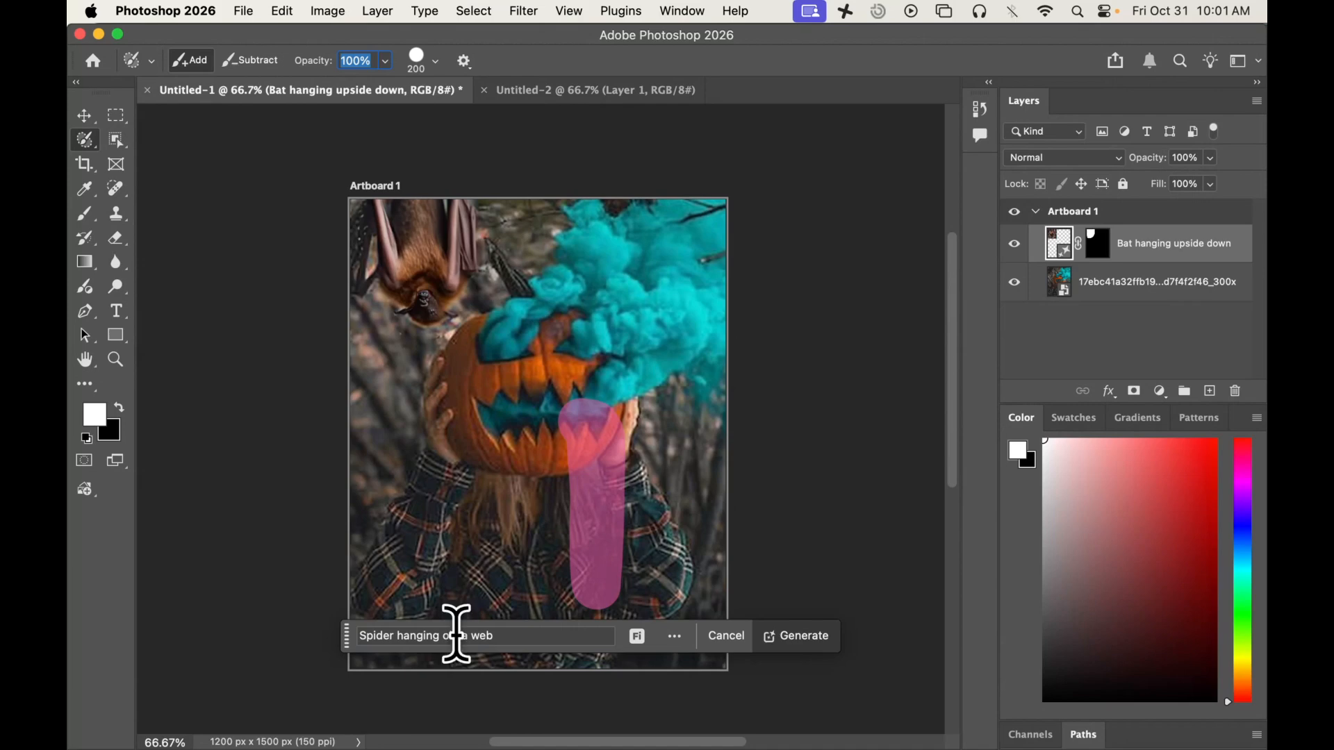
pyautogui.click(788, 635)
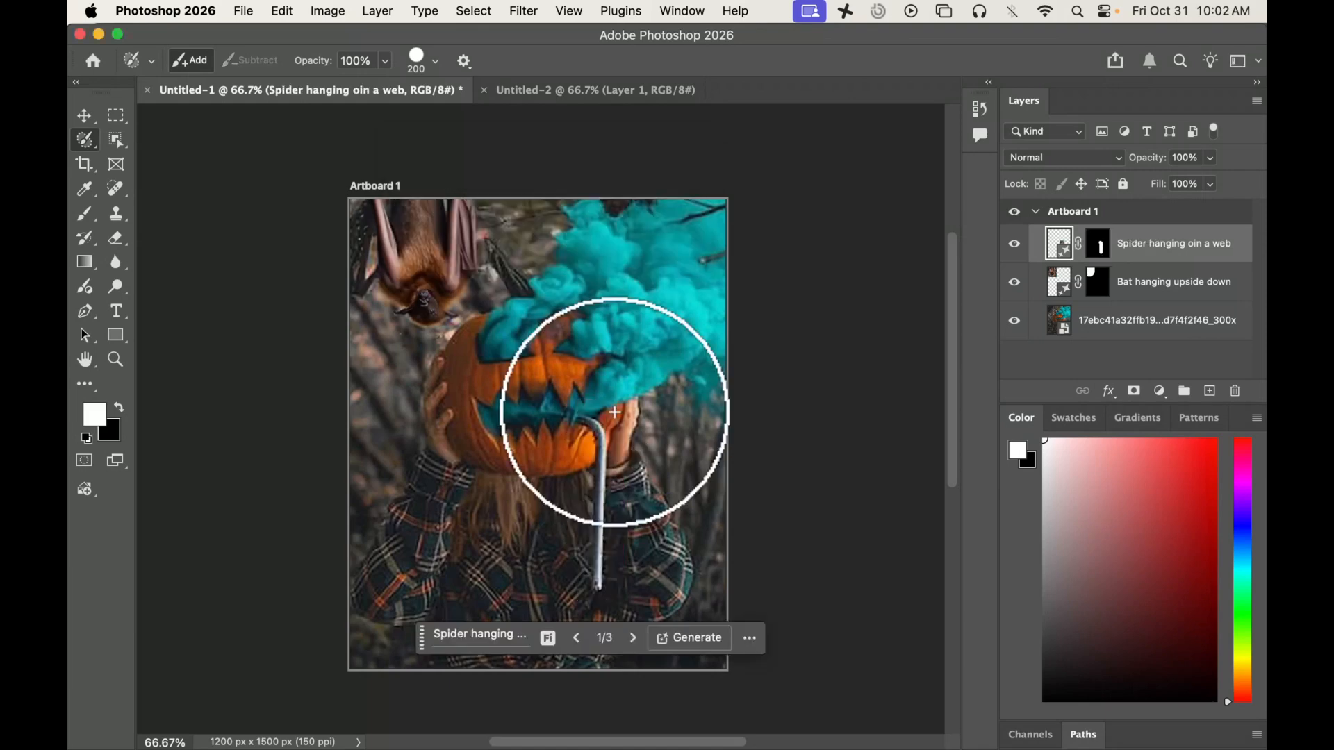
# Step: Look through the generated spider variations and delete the spider layer
pyautogui.click(634, 640)
pyautogui.click(635, 640)
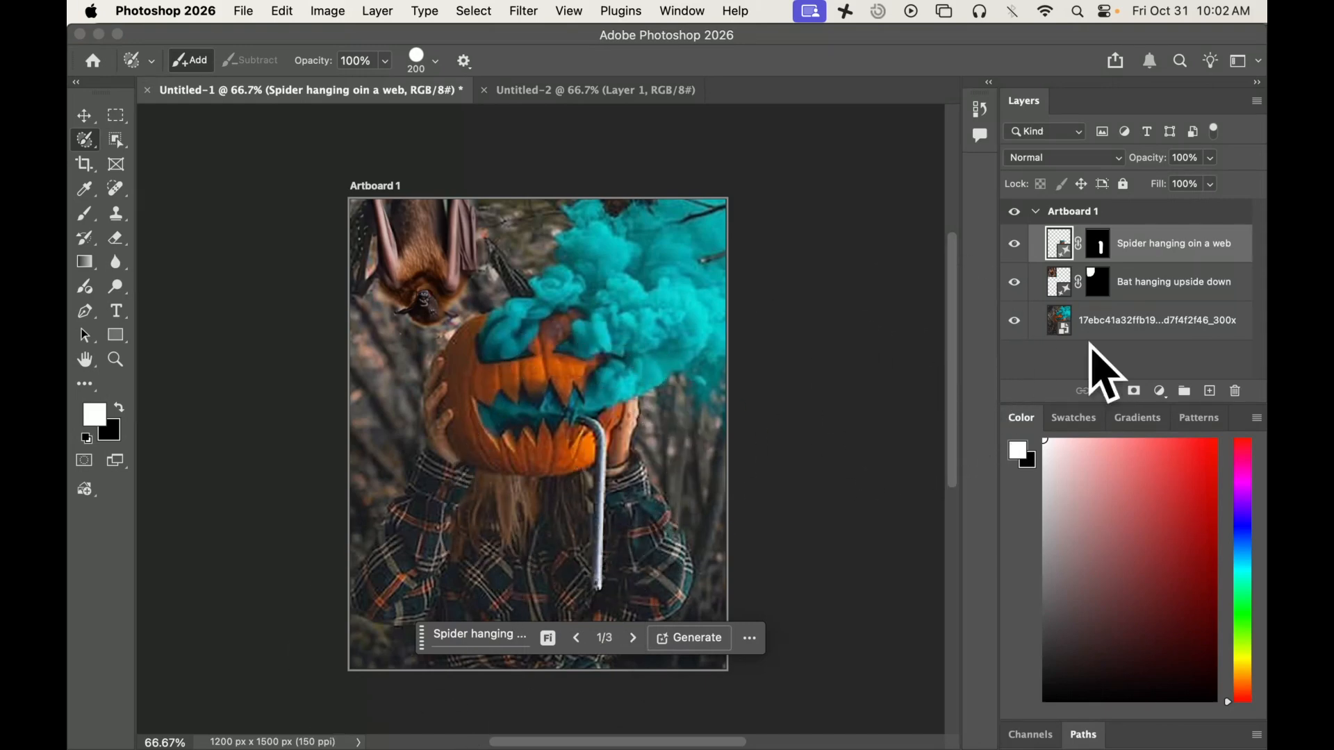
pyautogui.press('Delete')
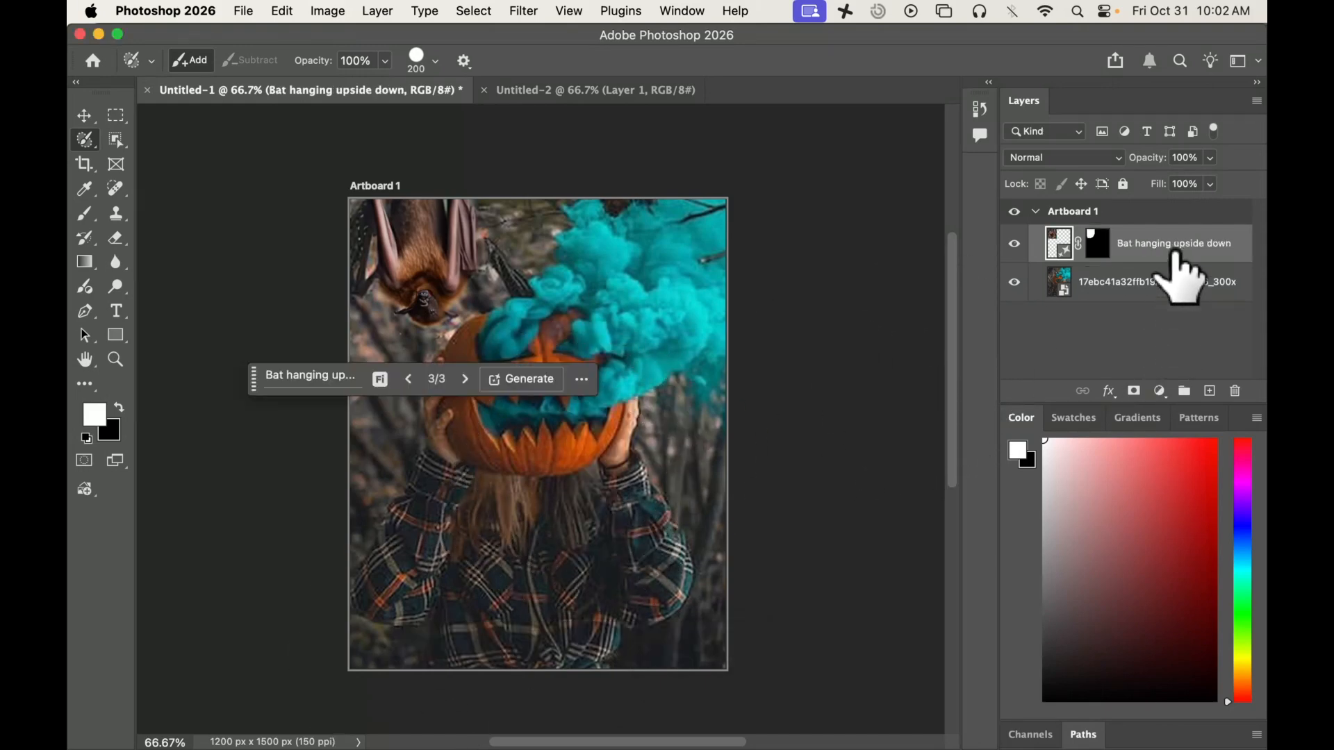
# Step: On the pumpkin photo layer, brush a strip from the mouth down the shirt and run Generative Fill with the prompt "Spider hanging from a web"
pyautogui.click(1181, 281)
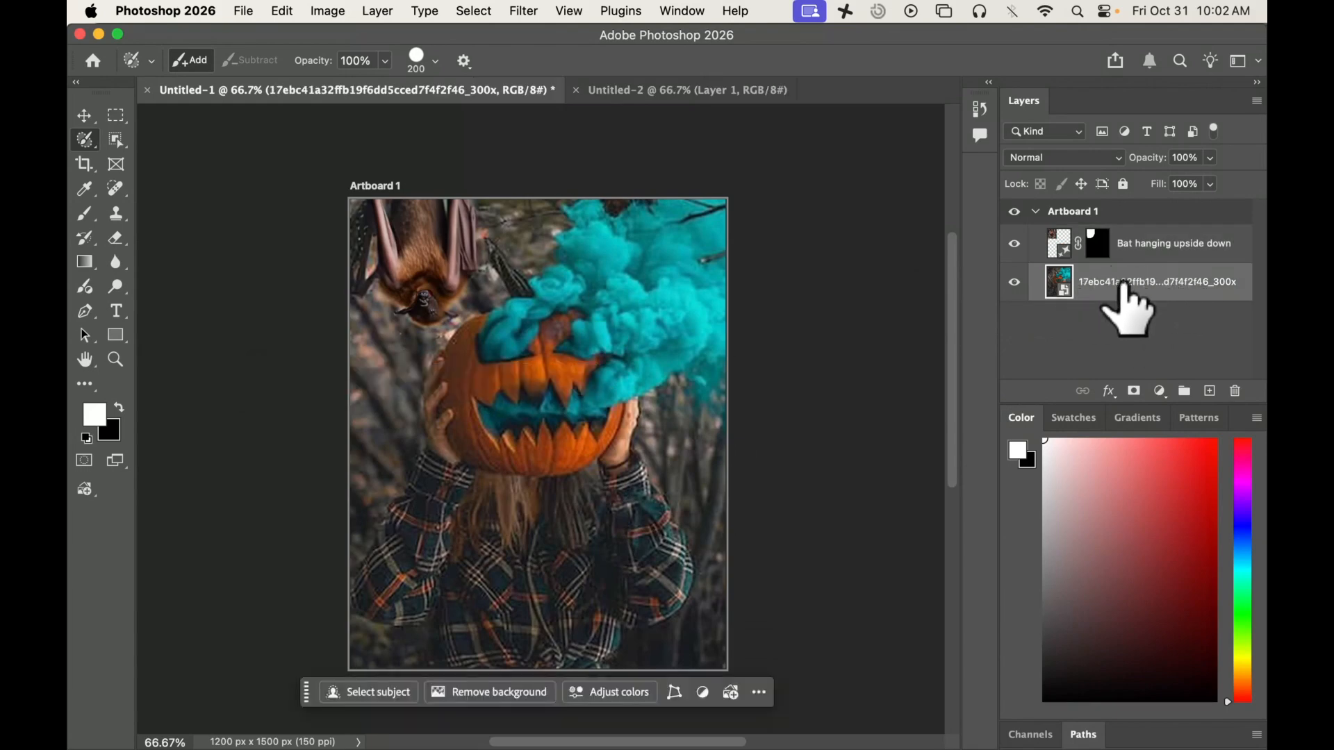
pyautogui.moveTo(582, 420)
pyautogui.mouseDown()
pyautogui.moveTo(607, 442)
pyautogui.moveTo(592, 574)
pyautogui.moveTo(551, 453)
pyautogui.mouseUp()
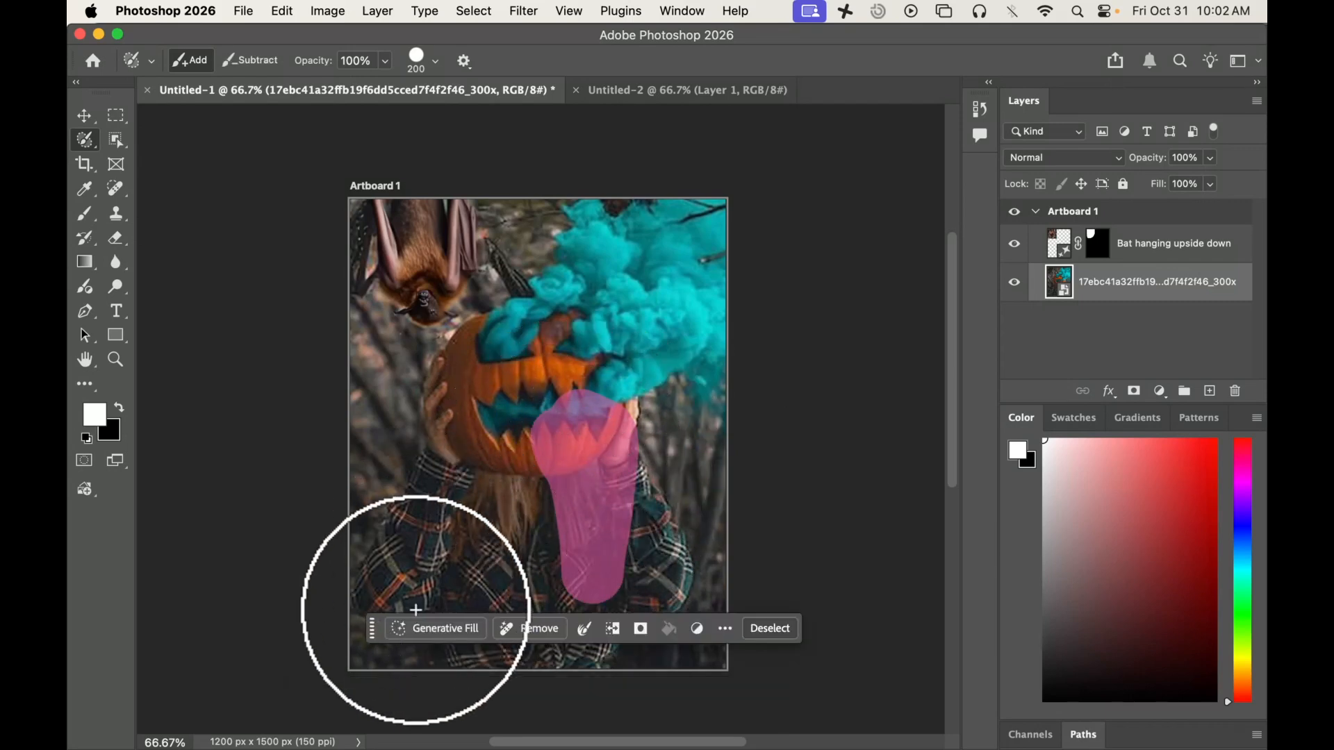
pyautogui.click(419, 628)
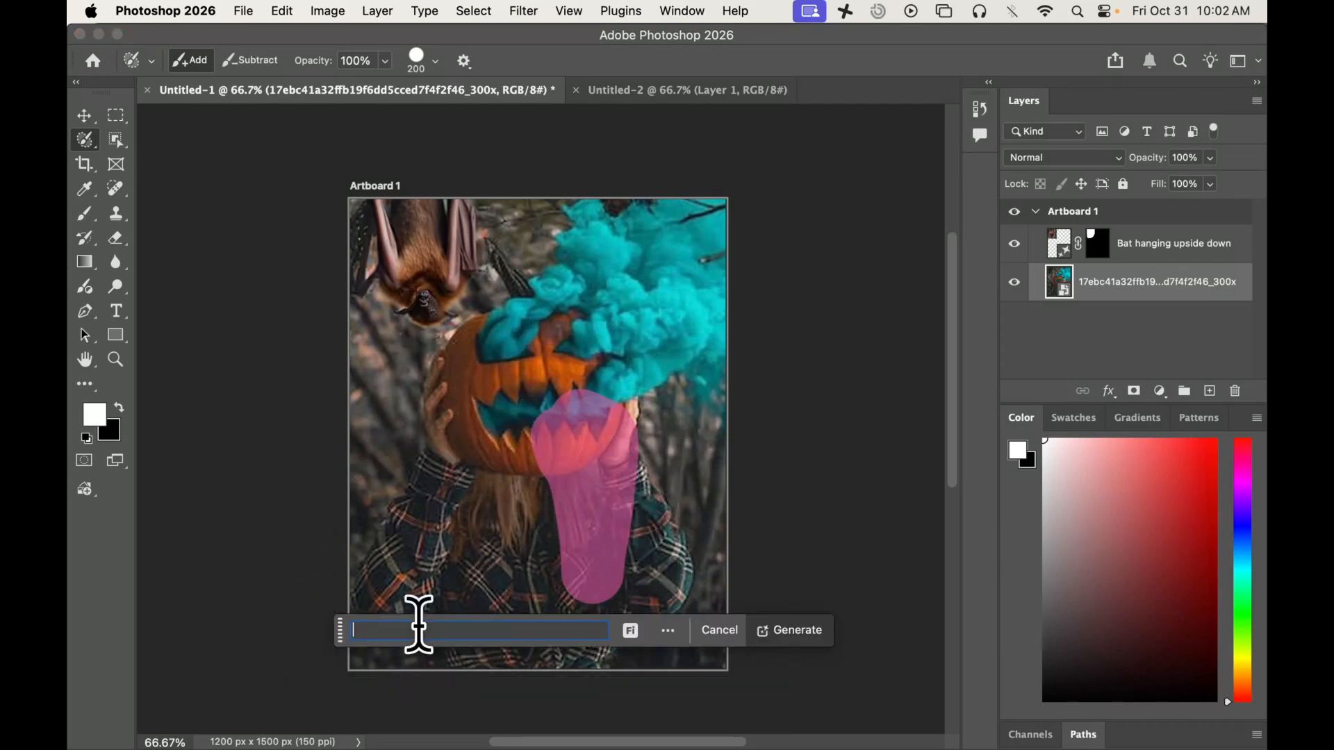
pyautogui.write('Spider hanging')
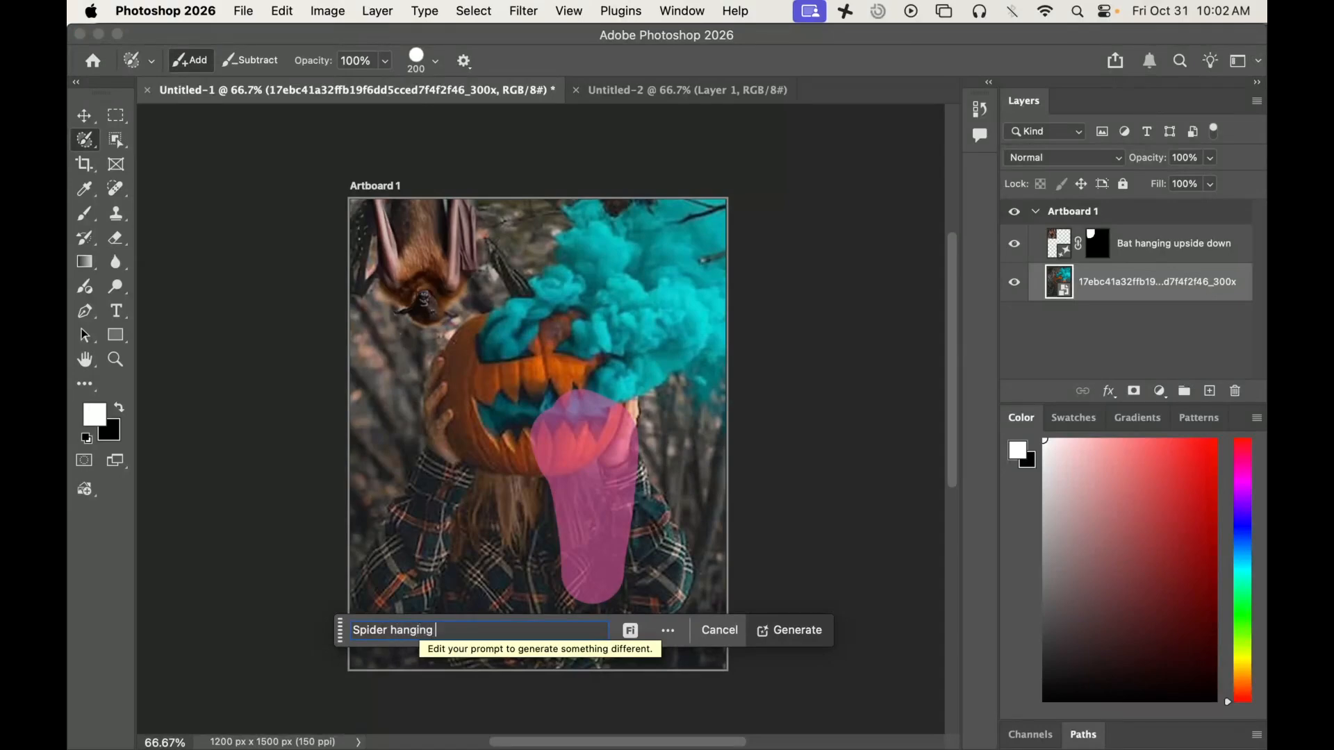
pyautogui.write(' from a web')
pyautogui.press('Return')
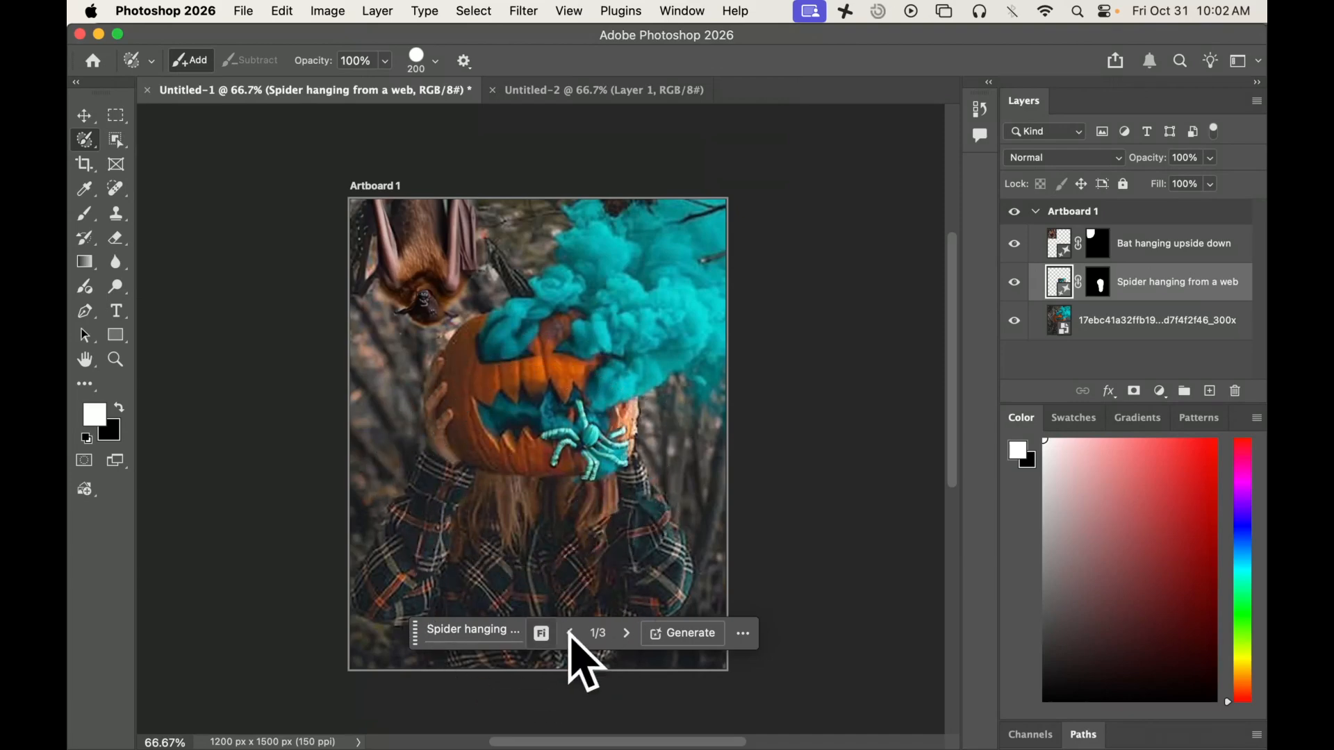
# Step: Compare the generated variations of the hanging spider and return to the first one, the teal spider
pyautogui.click(625, 634)
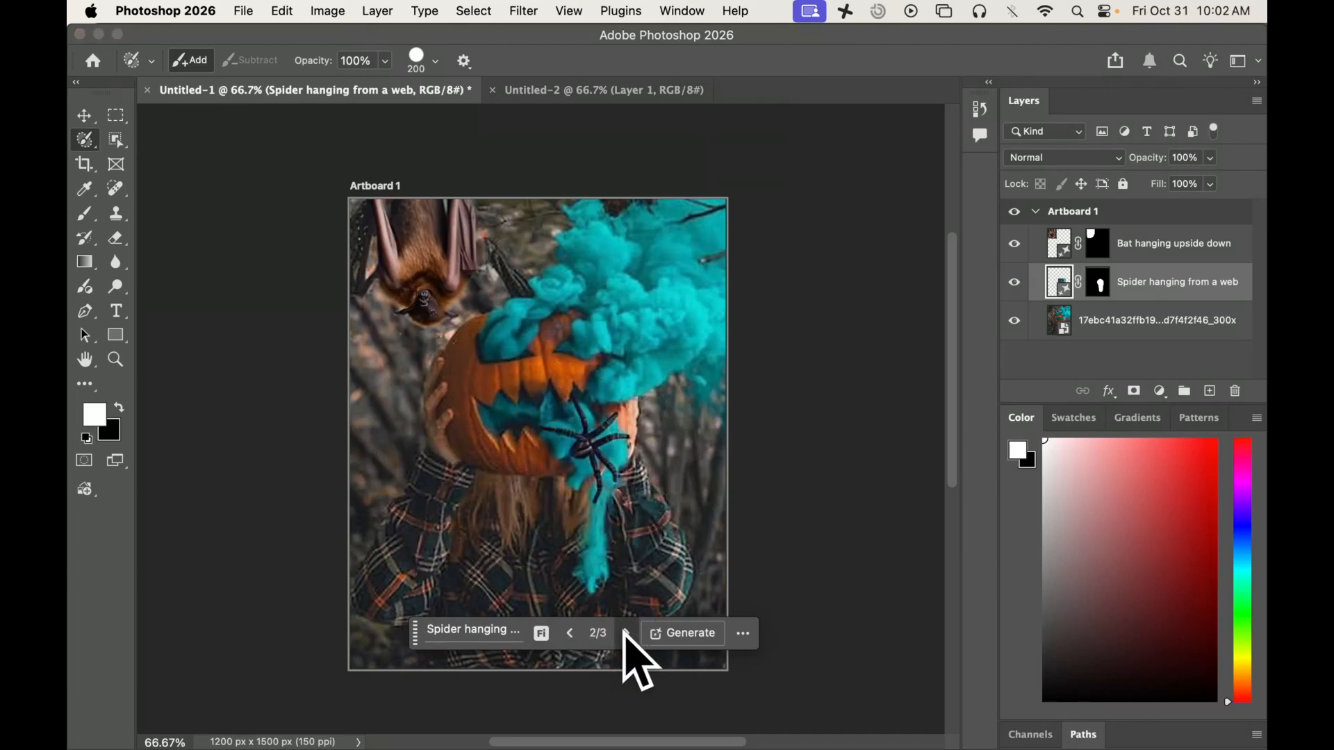
pyautogui.click(626, 634)
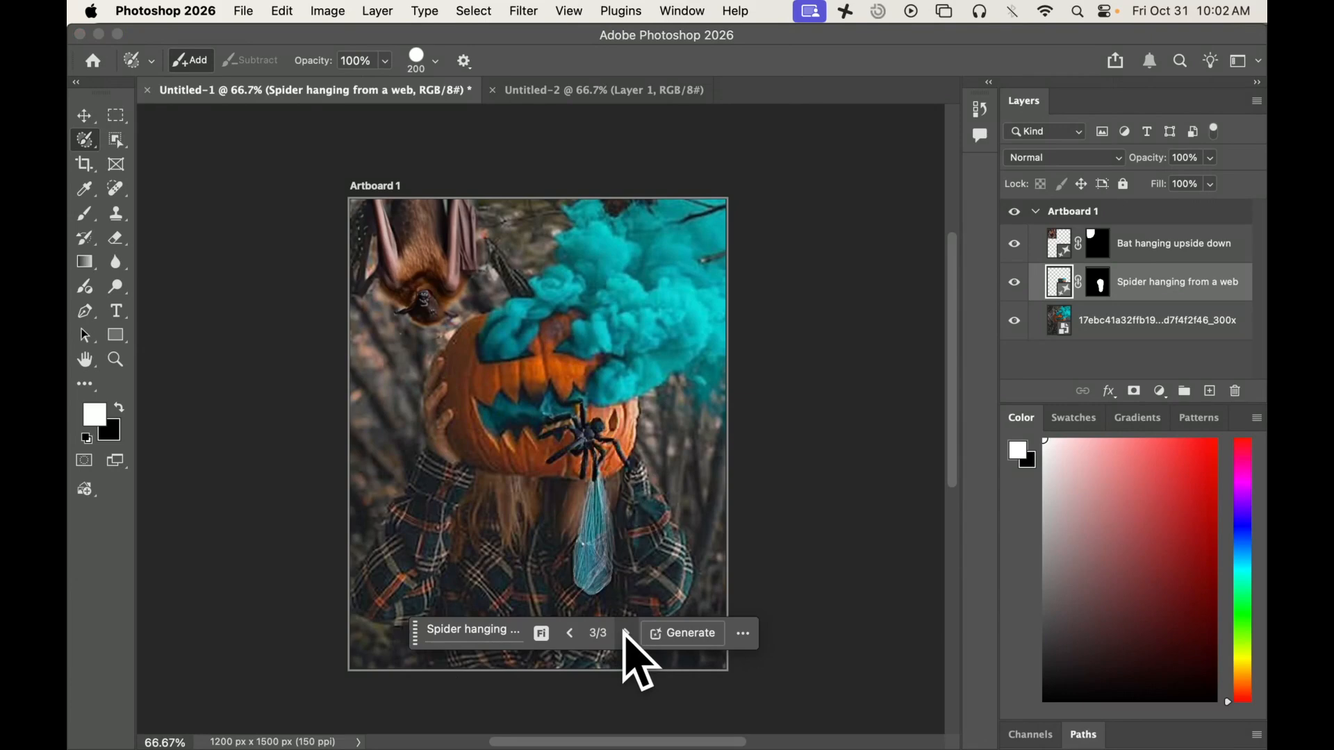
pyautogui.click(626, 633)
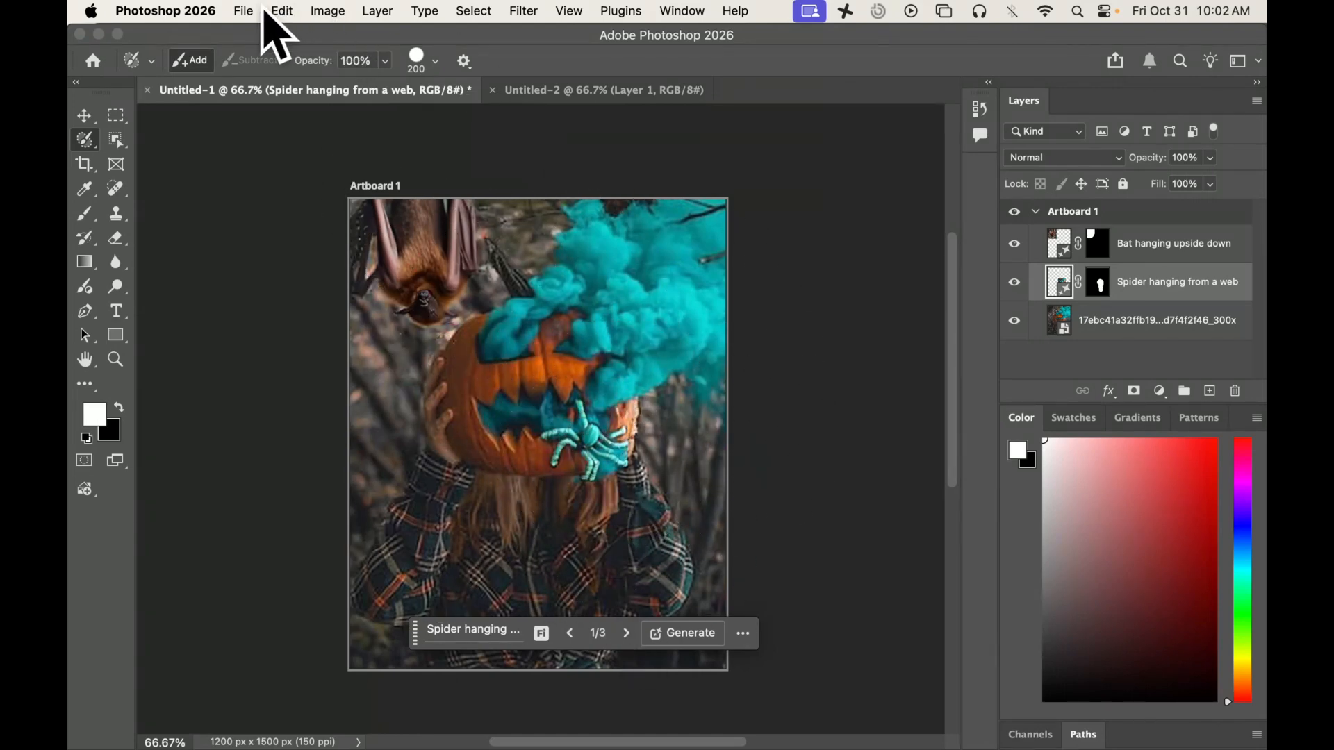
# Step: Open the export options for the edited pumpkin image
pyautogui.click(207, 10)
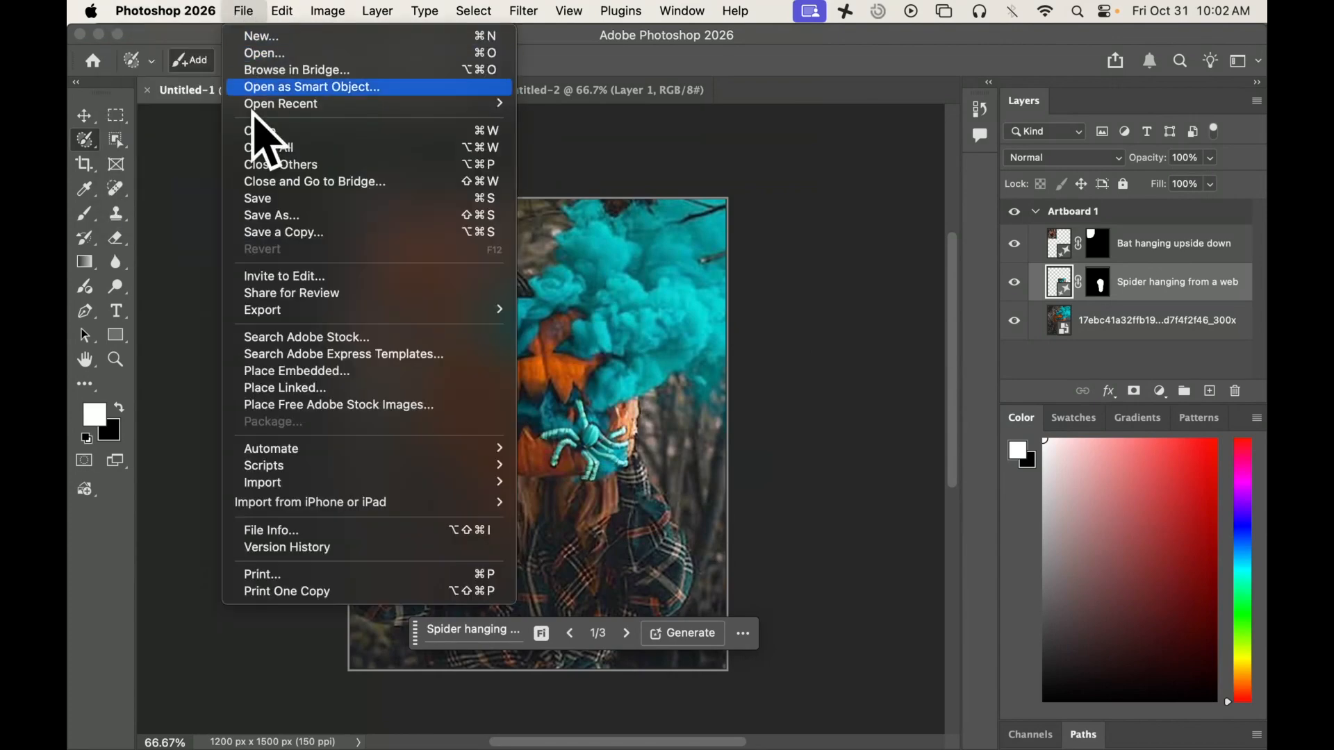
pyautogui.moveTo(288, 311)
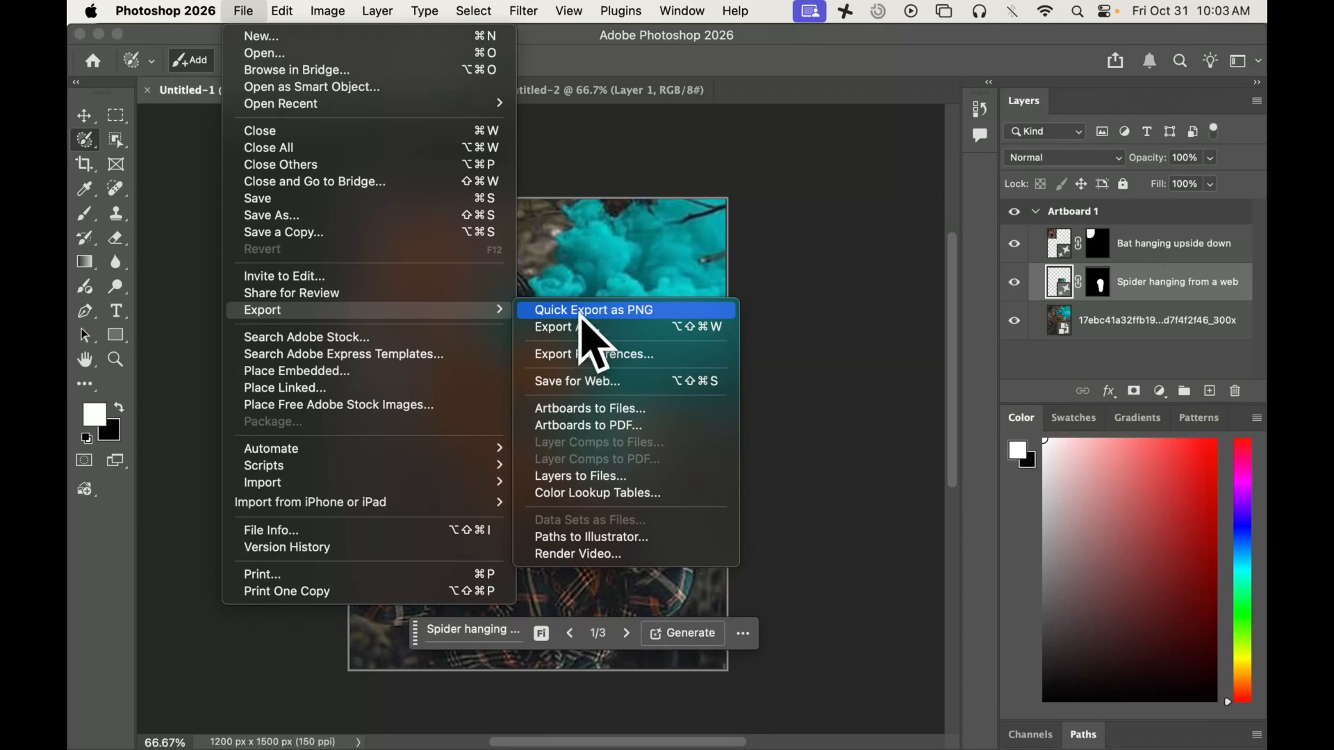